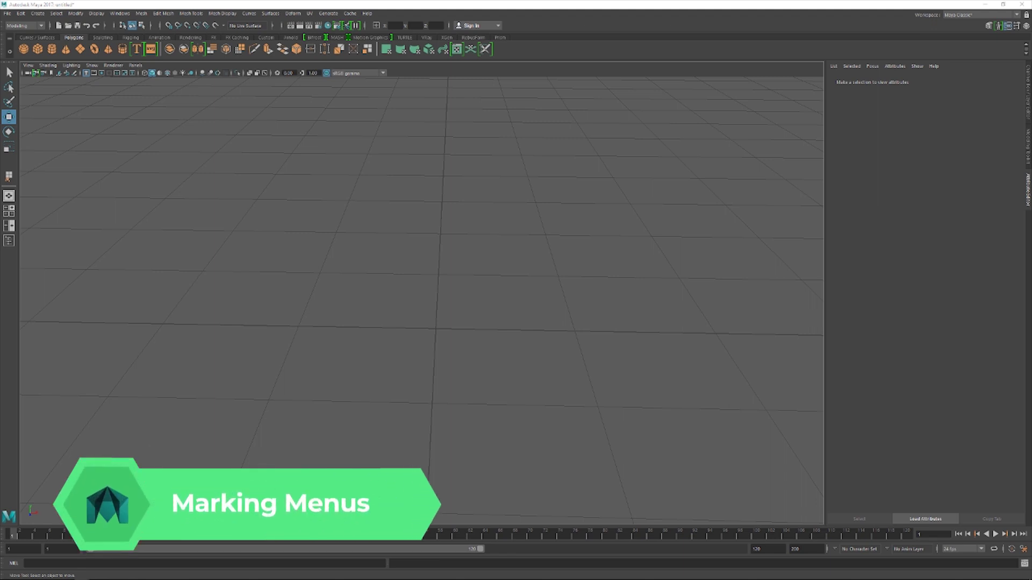
Step: Dolly the perspective camera in with Alt+right-drag until the ground grid fills the viewport
right_click_drag(464, 380, 453, 273, "alt")
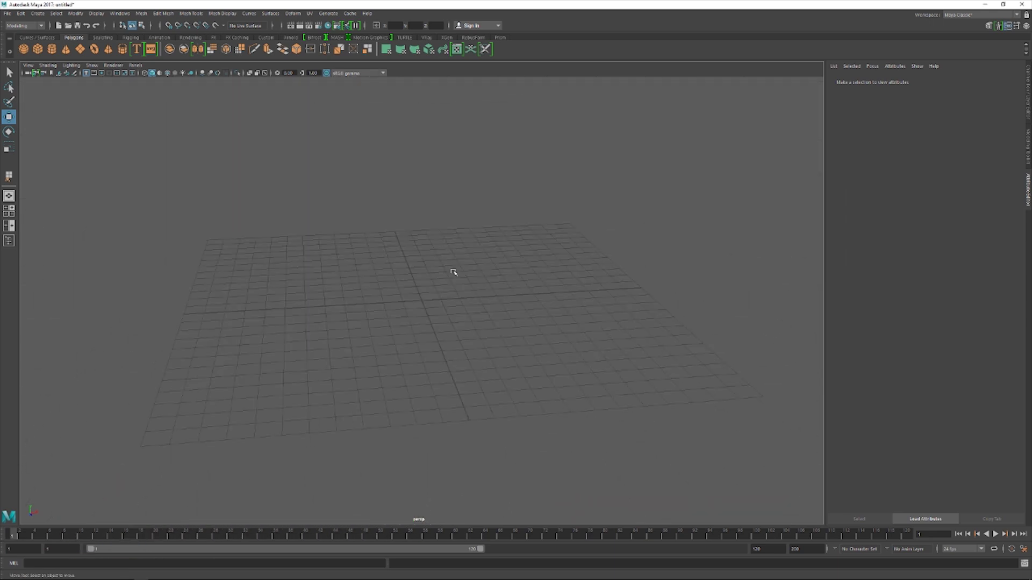
mouse_move(437, 322)
right_mouse_down("alt")
mouse_move(457, 302)
mouse_move(425, 296)
right_mouse_up("alt")
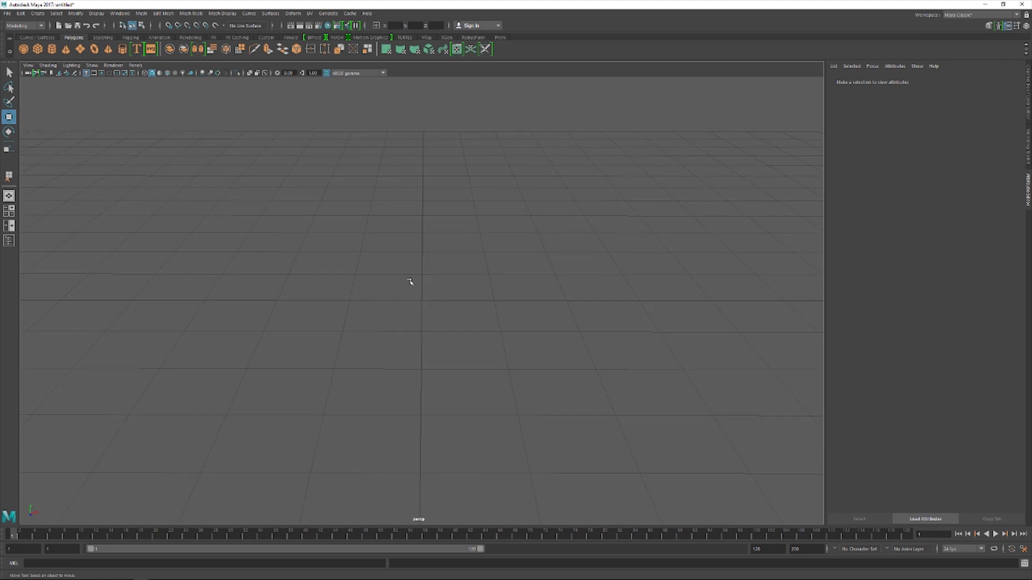
right_click(410, 281, "shift")
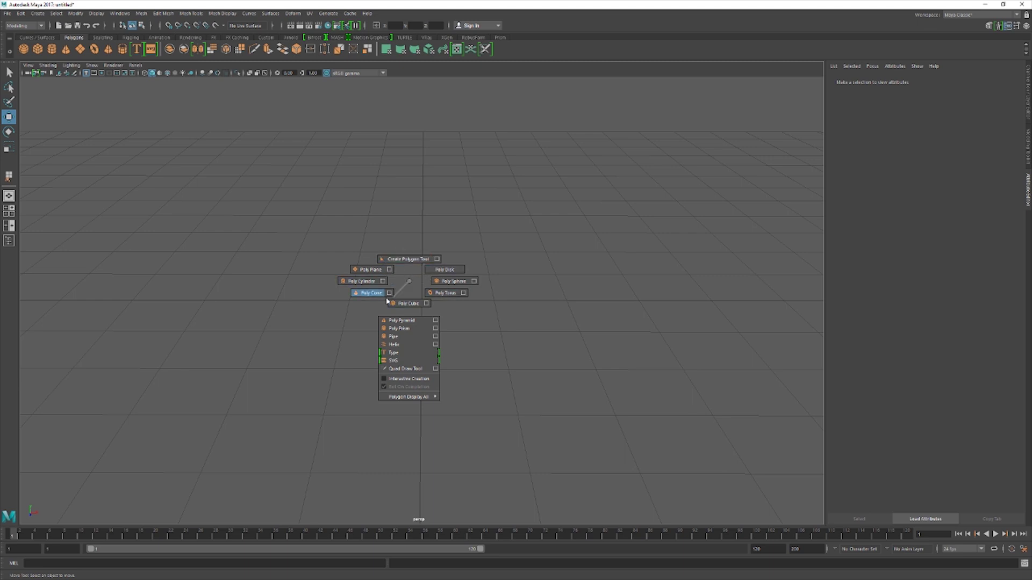
Step: Show the general right-click viewport marking menu several times, dismissing it in between
right_click(410, 284)
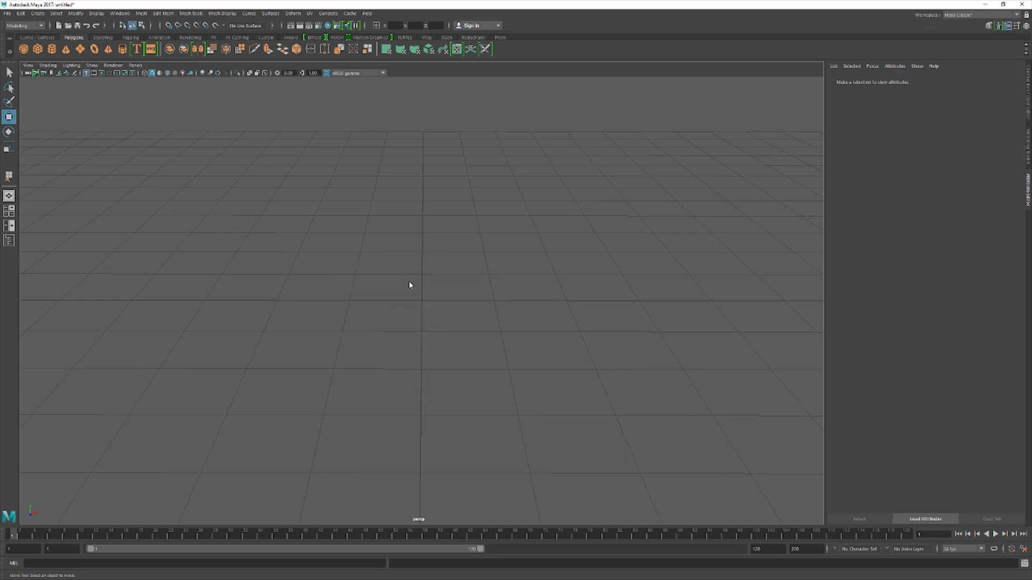
right_click(411, 284)
right_click(410, 285)
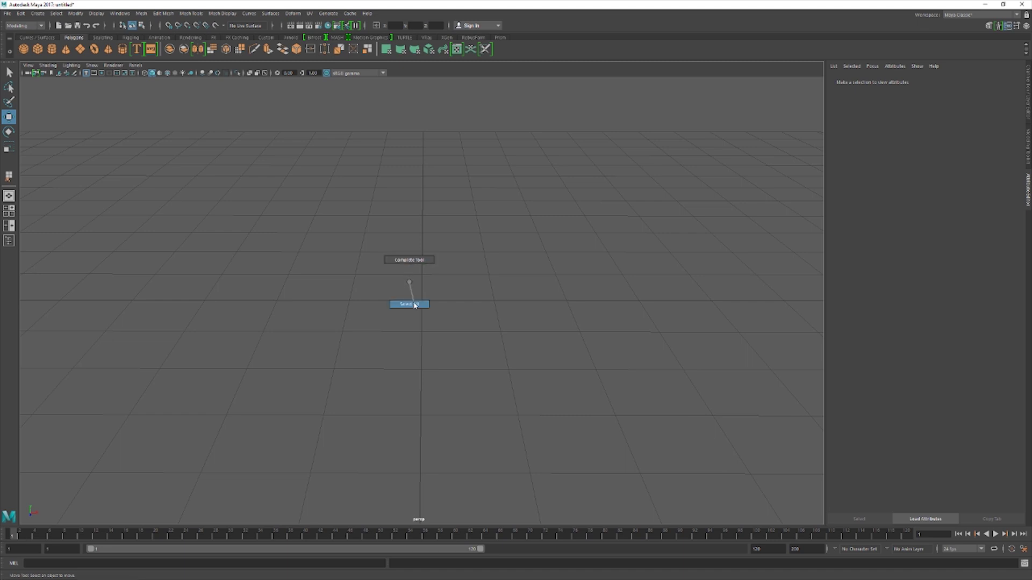
left_click(415, 305)
key("Caps_Lock")
right_click(438, 295)
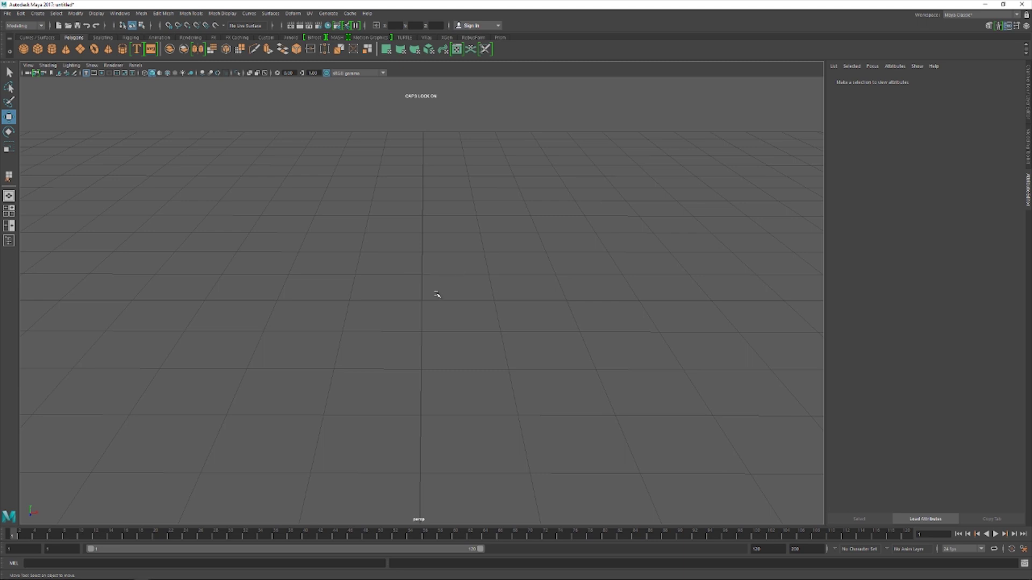
Step: Bring up the Shift+right-click polygon primitives marking menu over the empty scene
right_click(431, 296, "shift")
right_click(431, 296, "shift")
right_click(423, 291, "shift")
right_click(423, 292, "shift")
right_click(420, 289, "shift")
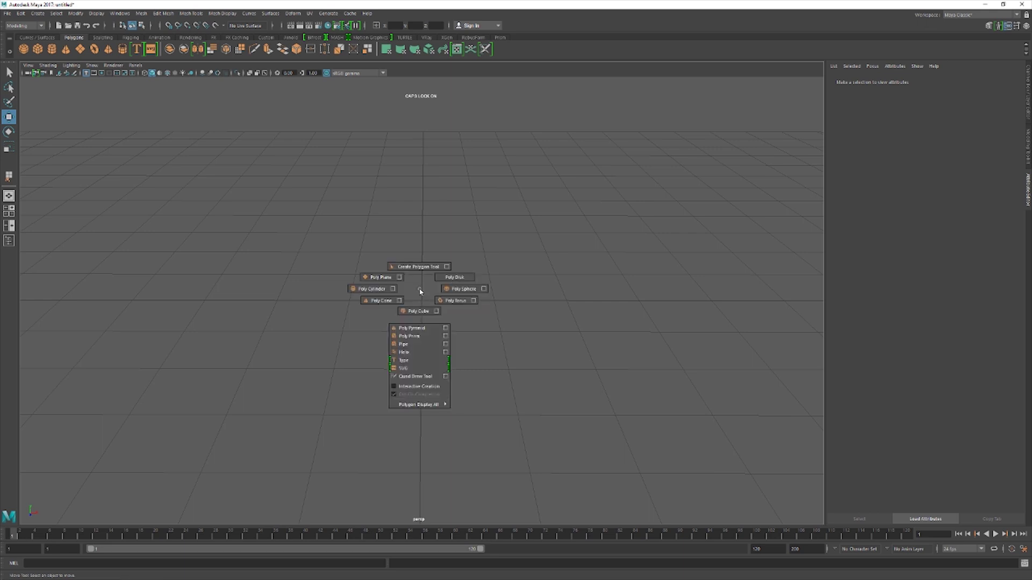
Step: Create a polygon cylinder at the grid centre and briefly try Multi-Cut on it
left_click(371, 289)
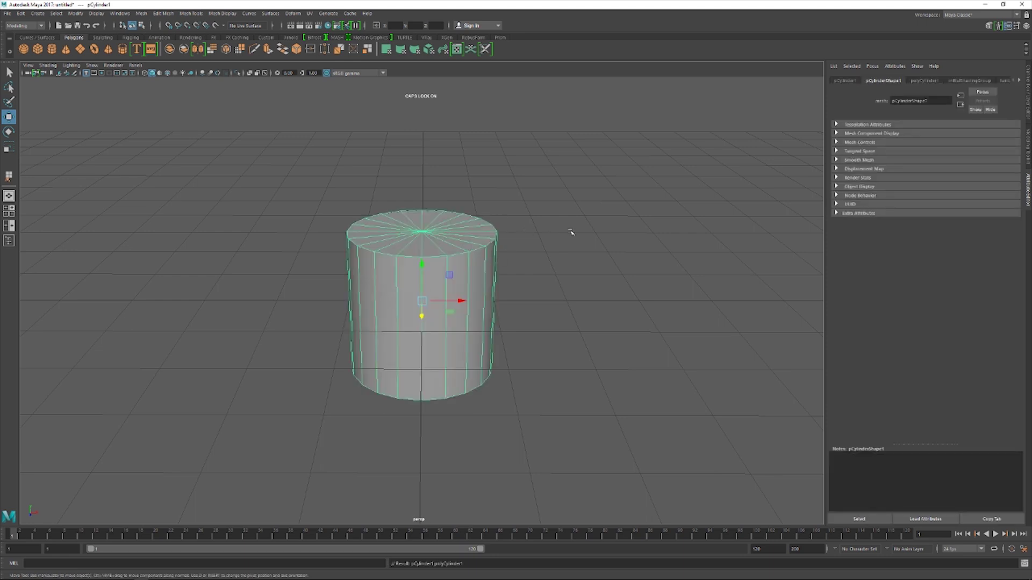
right_click(615, 231, "shift")
left_click(616, 230)
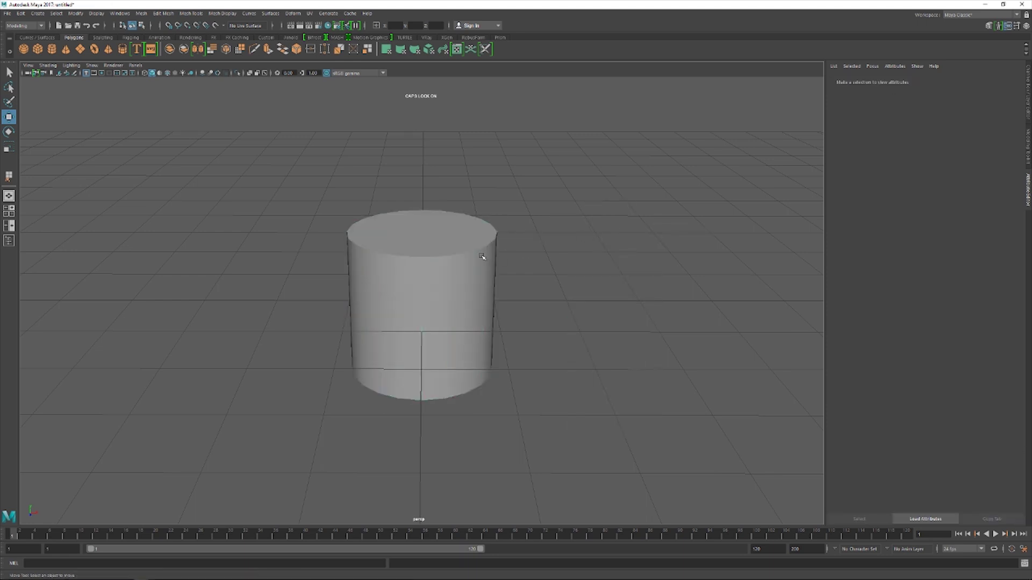
left_click(482, 257)
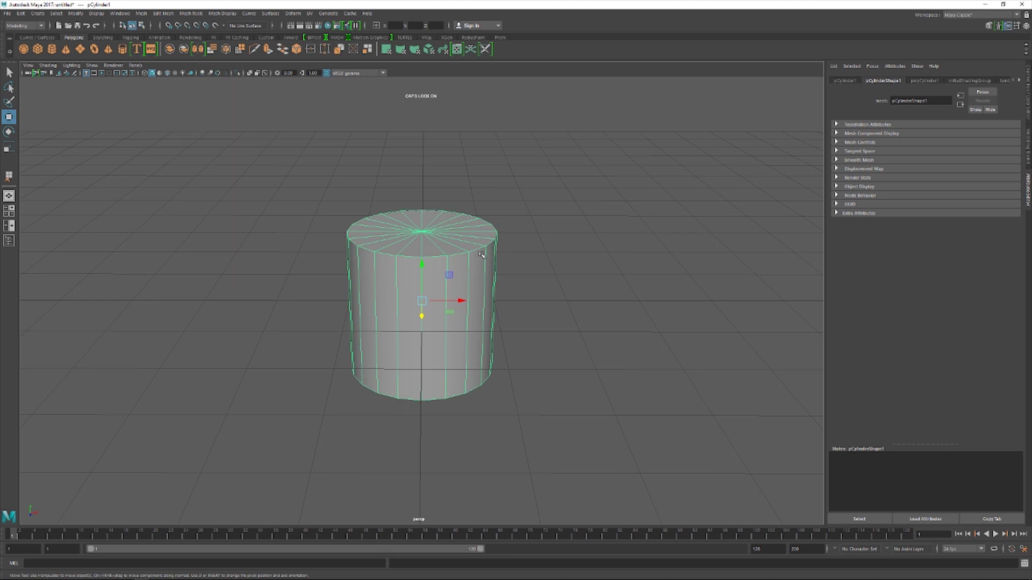
right_click(442, 241, "shift")
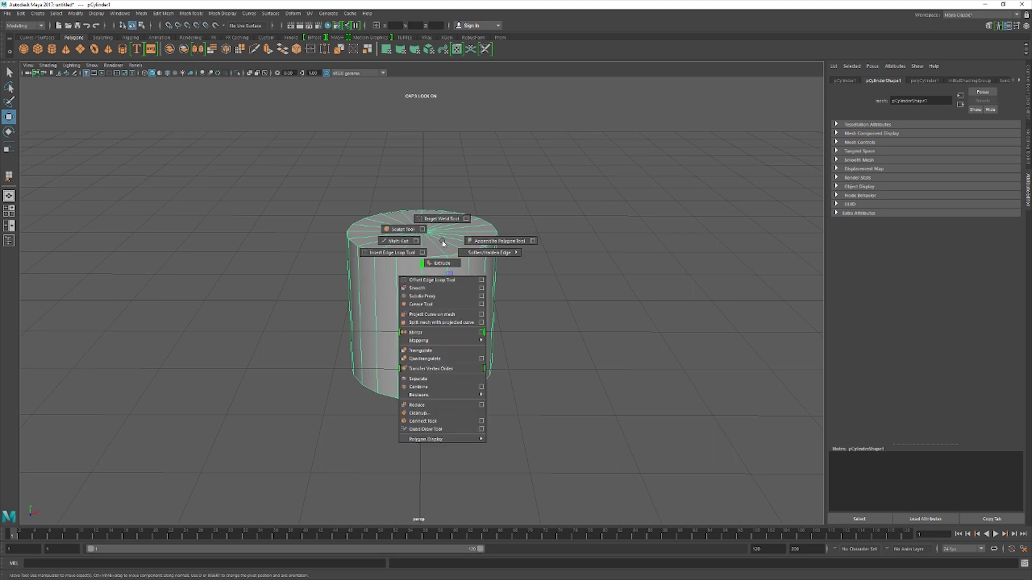
left_click(397, 242)
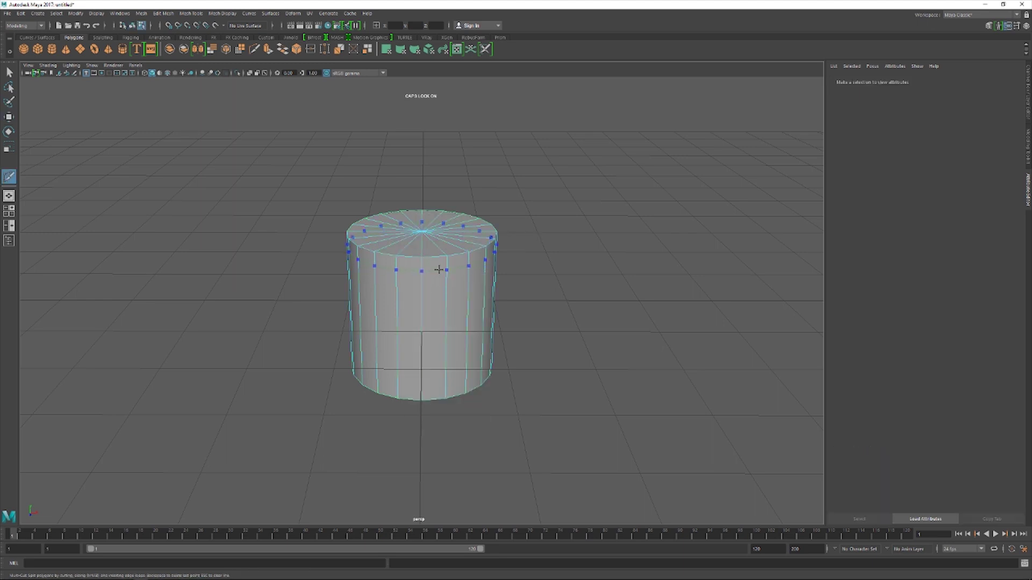
key("w")
Step: Poke one side face of the cylinder, then undo the poke
right_click(438, 290)
left_click(435, 297)
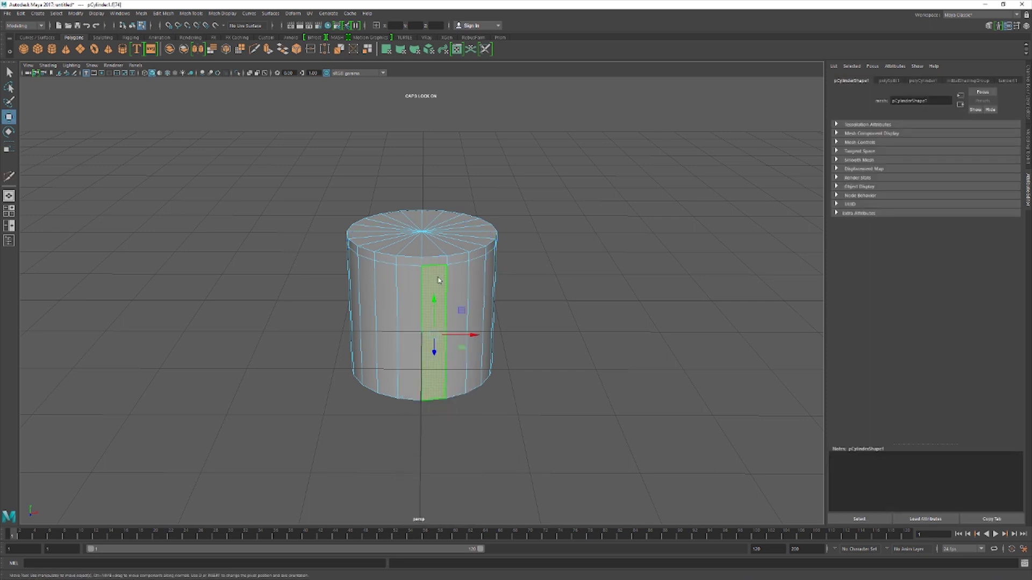
right_click(438, 279, "shift")
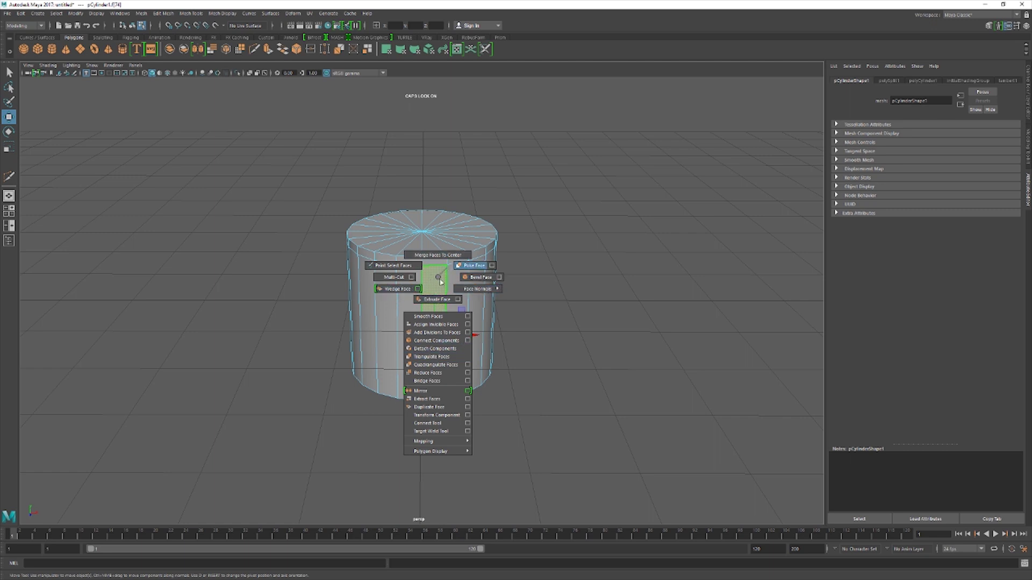
left_click(470, 266)
key("ctrl+z")
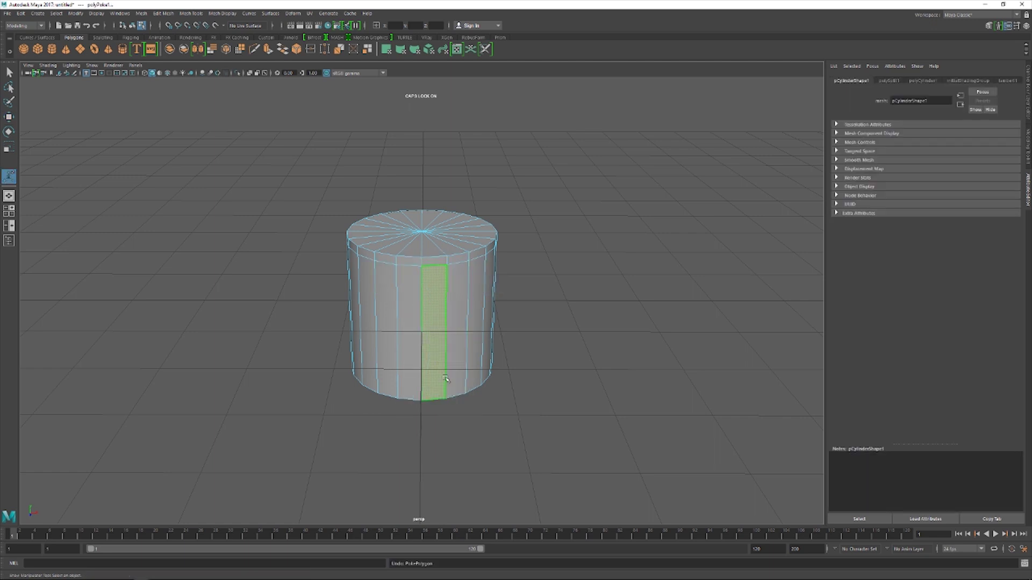
Step: Switch the cylinder to vertex mode and select a vertex on its top rim
right_click(441, 307, "shift")
right_click(425, 254)
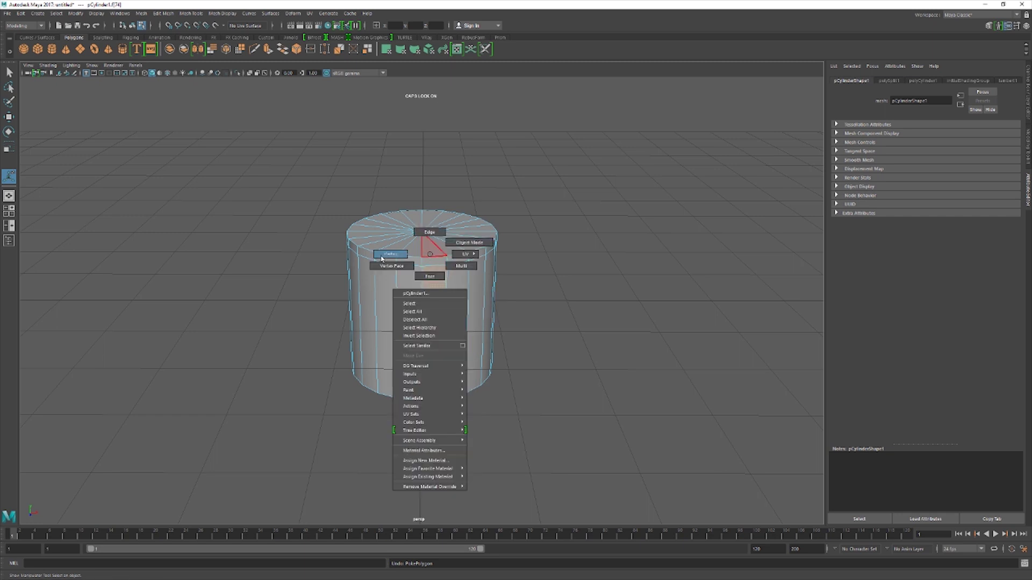
left_click(398, 258)
left_click(420, 259)
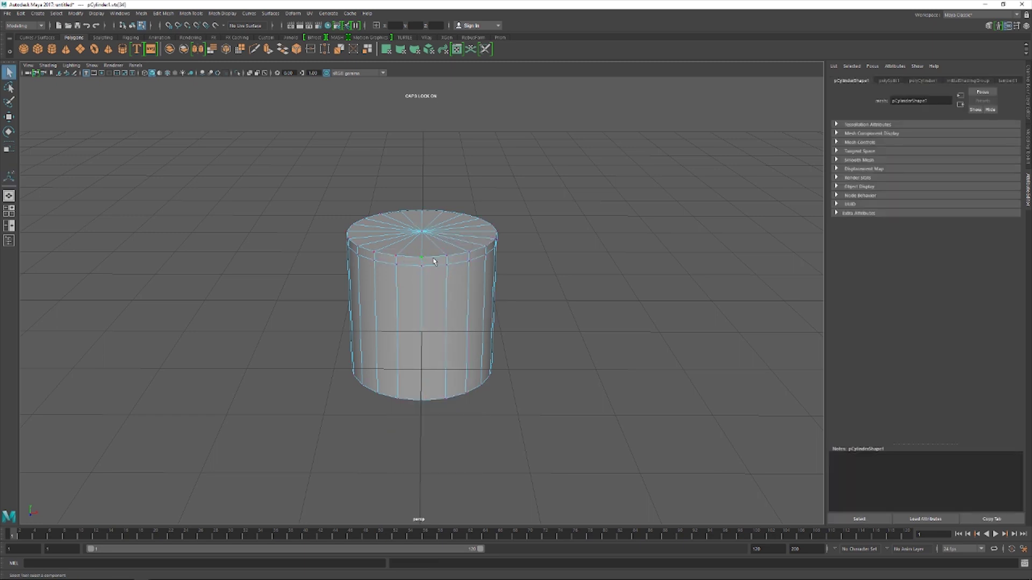
right_click(432, 257, "shift")
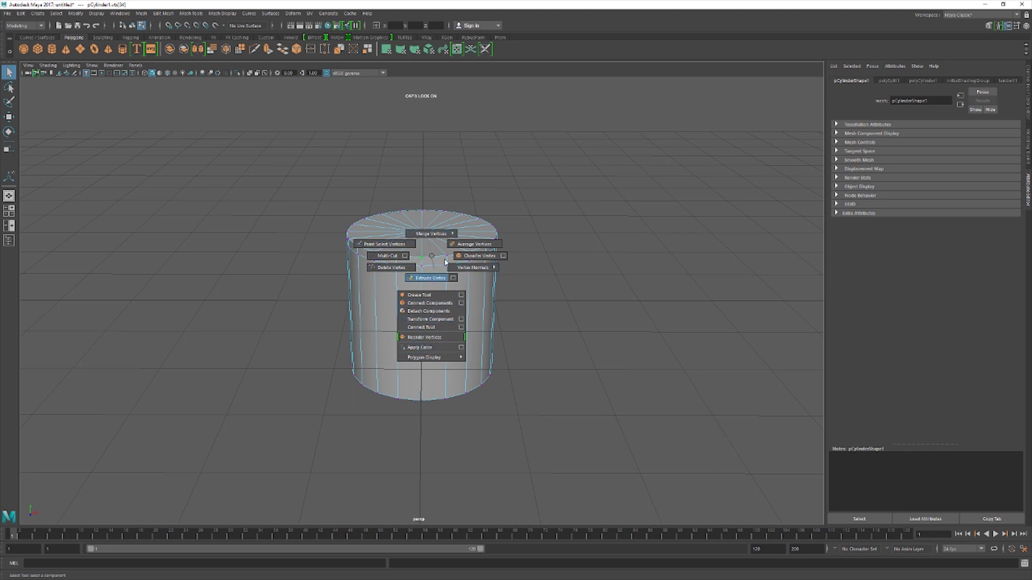
left_click(488, 258)
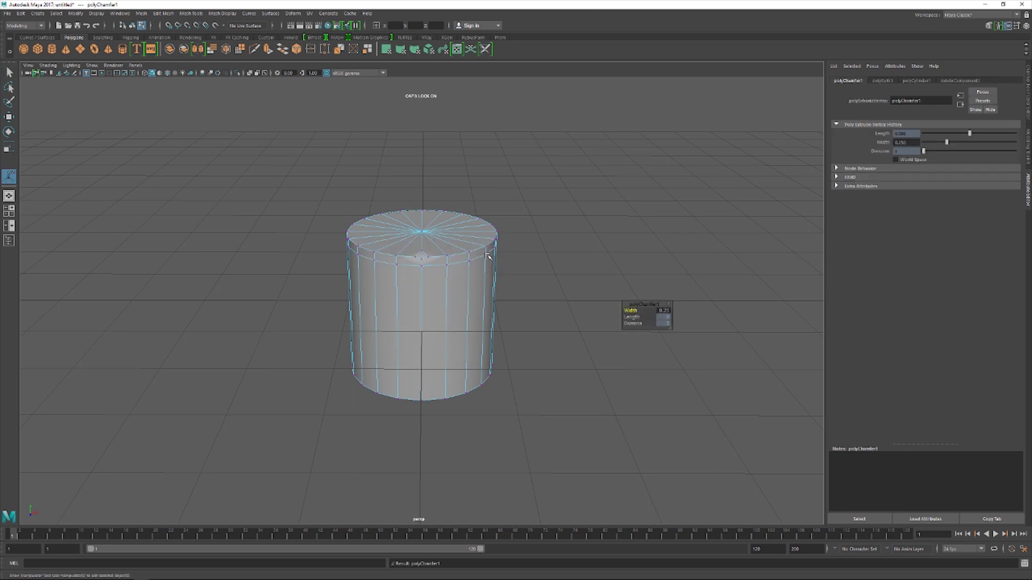
left_click(466, 238)
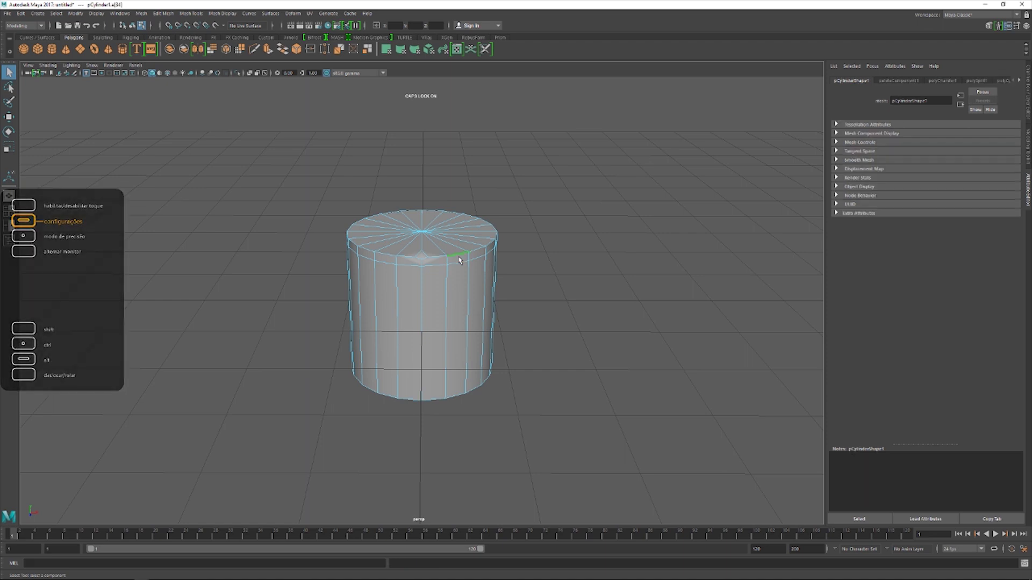
right_click(479, 240, "shift")
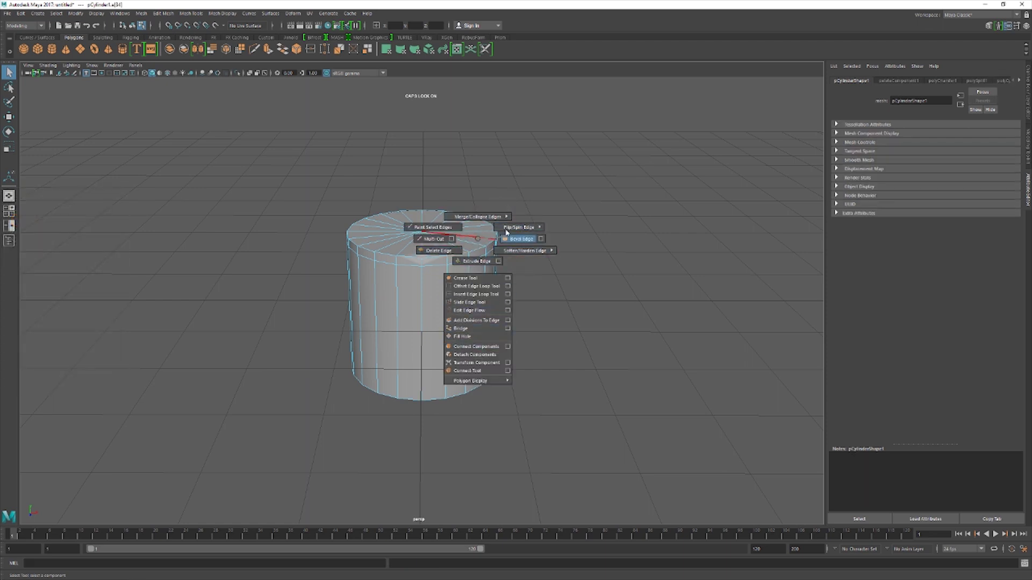
left_click(541, 227)
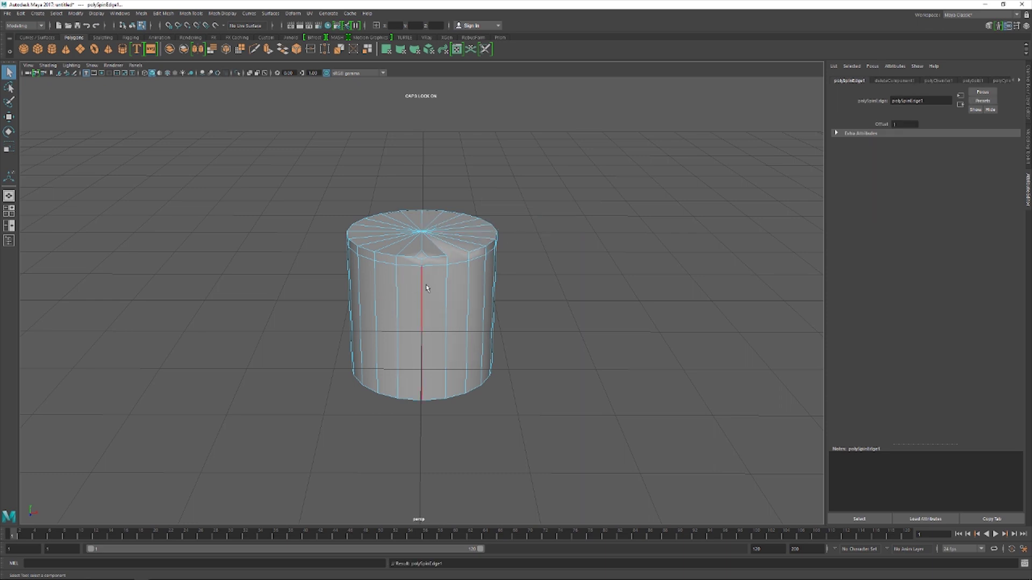
key("ctrl+z")
key("ctrl+z")
key("ctrl+z")
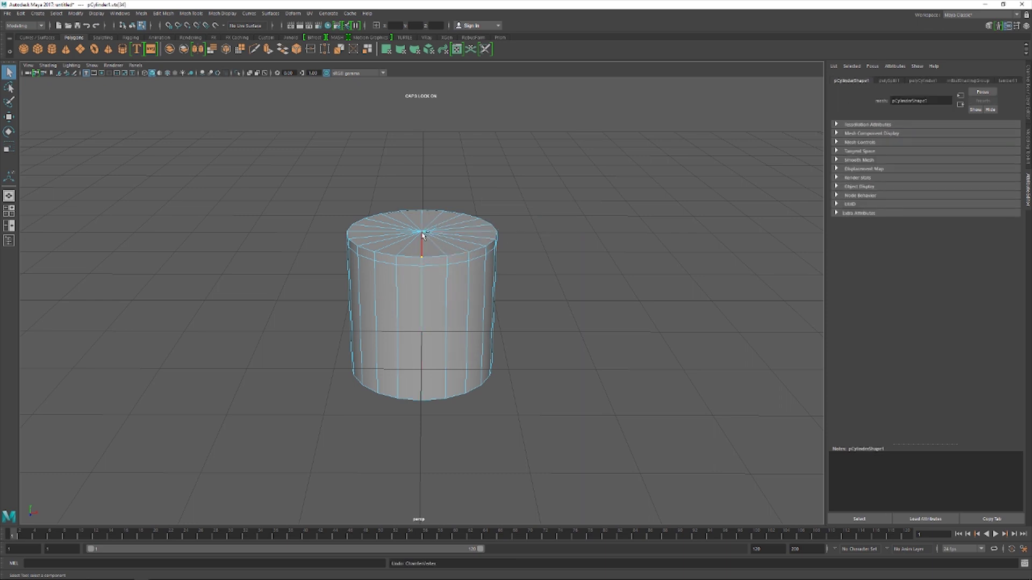
key("ctrl+z")
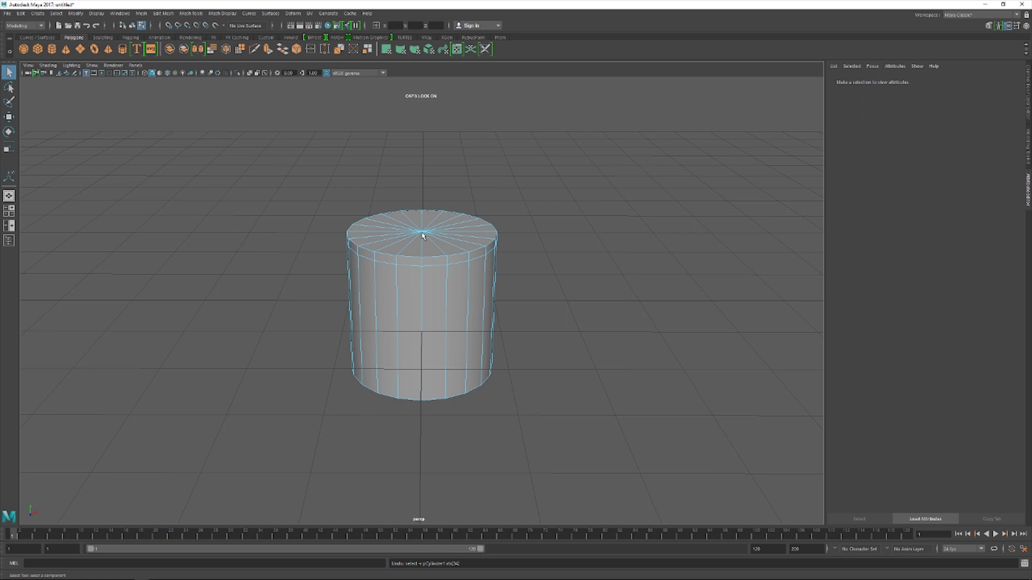
scroll(425, 244, "up", 1)
Step: Return the cylinder from edge selection to Object Mode and bring up the Move tool's marking menu
left_click(387, 227)
right_click(469, 238)
right_click_drag(469, 239, 553, 201)
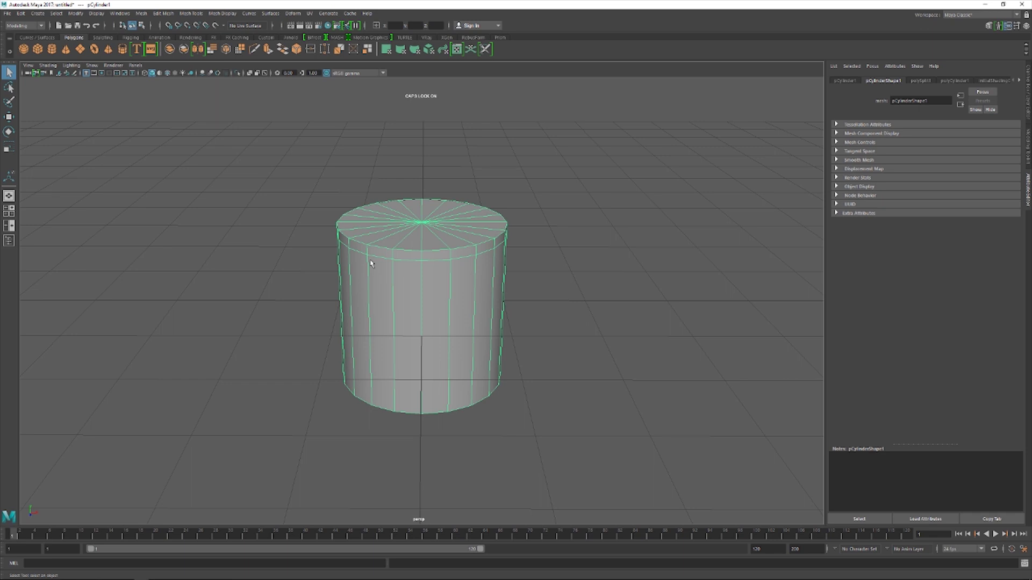
right_click(438, 229)
right_click(445, 231, "shift")
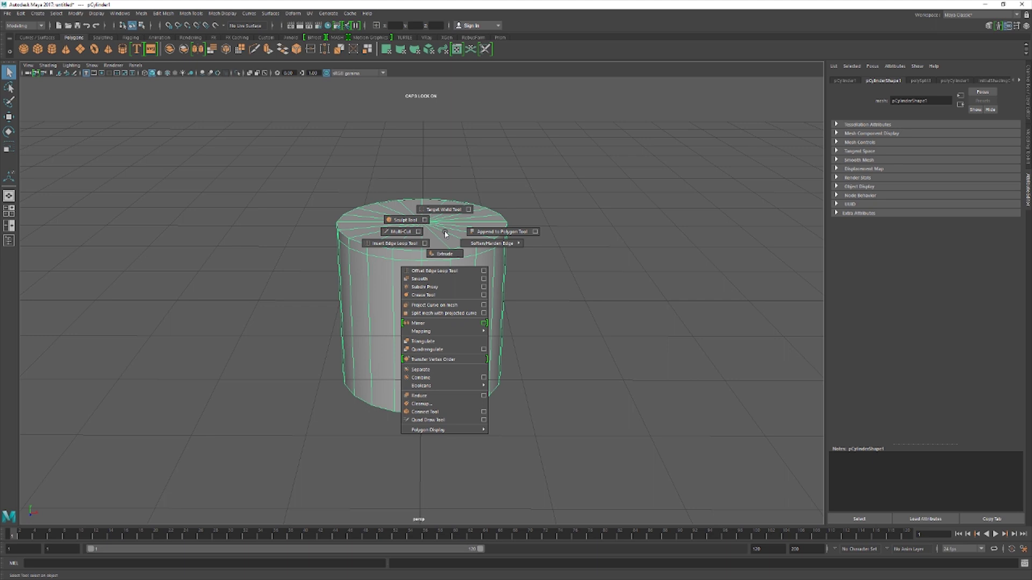
left_click(444, 233)
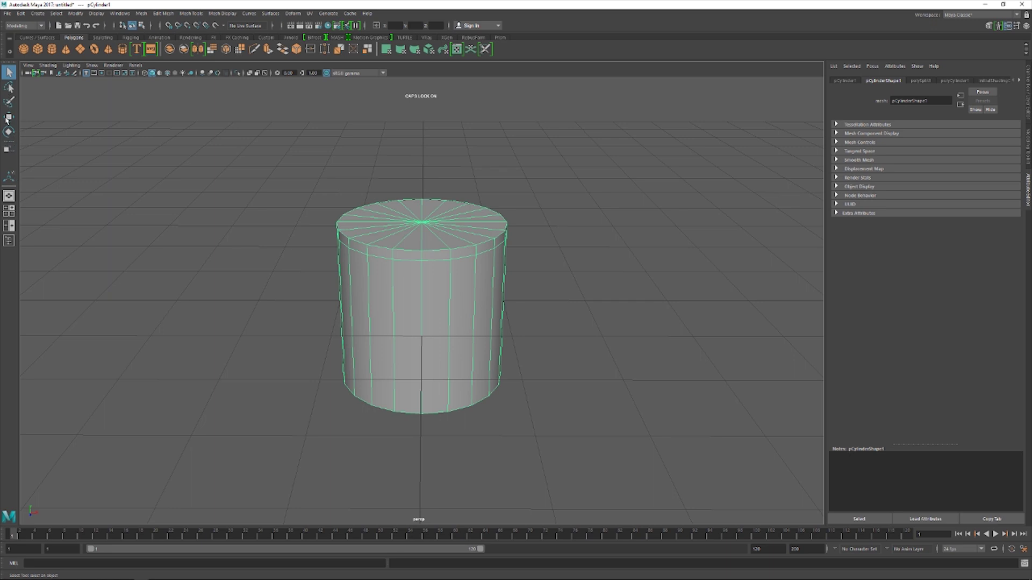
key("w")
left_click(382, 237)
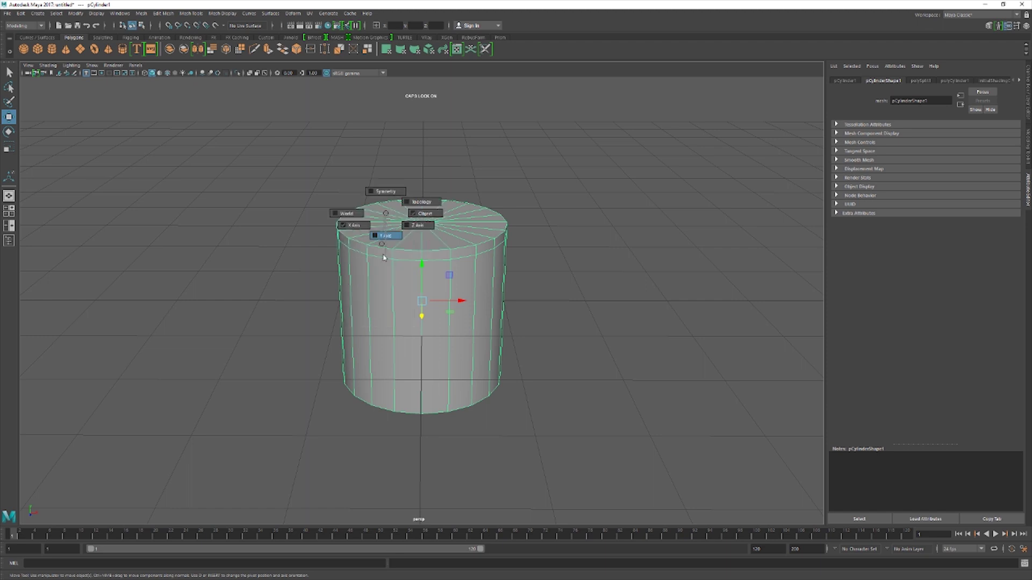
mouse_move(380, 291)
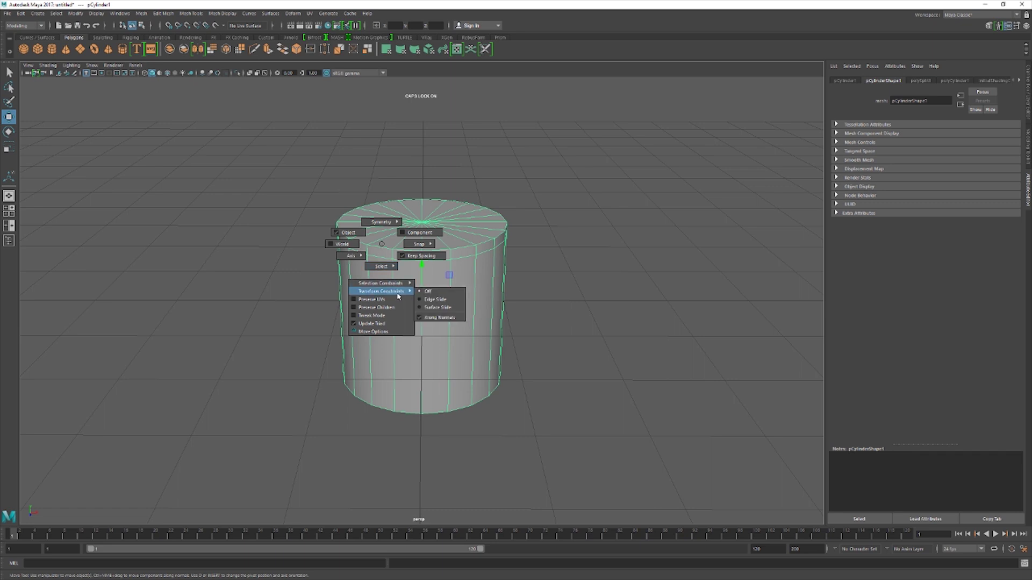
Step: Turn on the Edge Slide move constraint and switch the cylinder to edge selection
left_click_drag(397, 295, 432, 300)
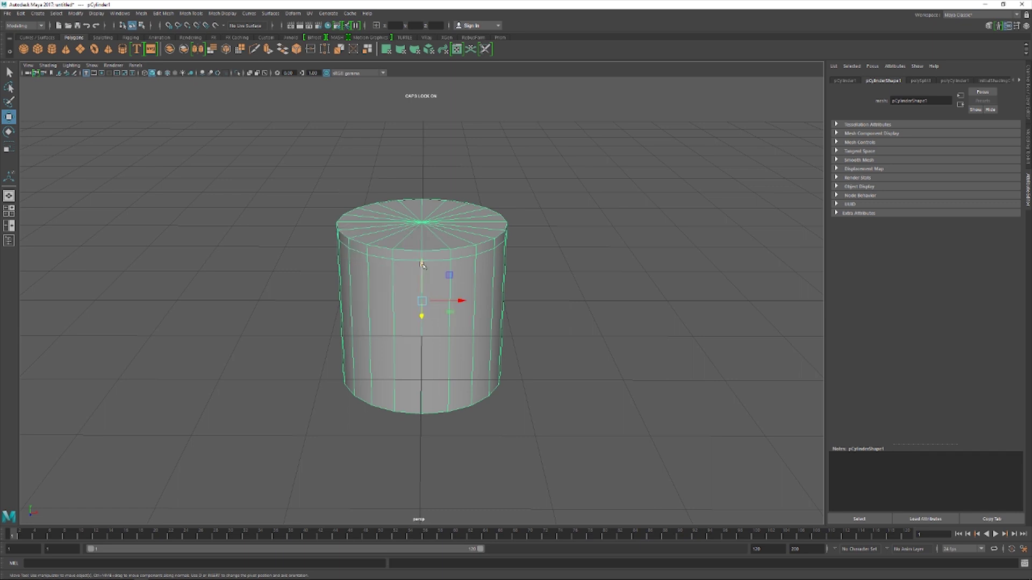
mouse_move(433, 264)
left_mouse_down()
mouse_move(435, 309)
mouse_move(434, 263)
left_mouse_up()
right_click_drag(434, 264, 433, 238)
Step: Slide a full edge loop down the cylinder's side, then delete the cylinder
left_click(436, 259)
double_click(433, 260)
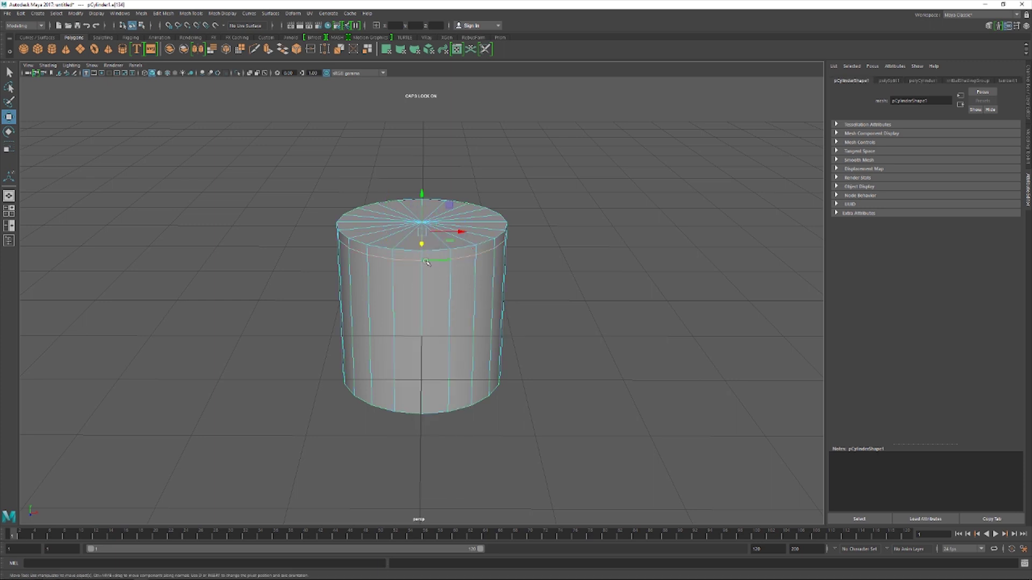
left_click_drag(430, 236, 500, 290)
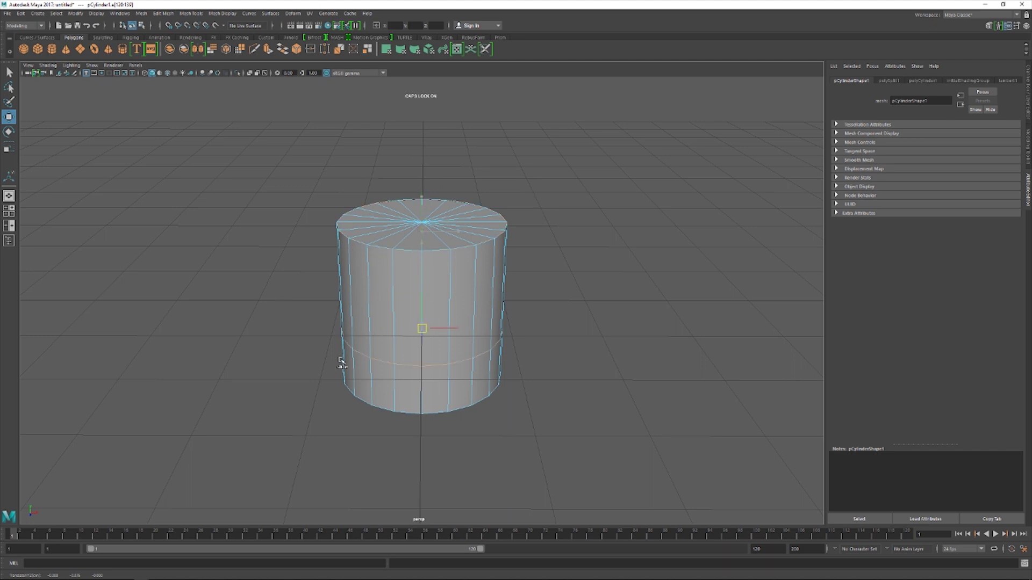
left_click_drag(501, 290, 495, 316)
right_click_drag(470, 242, 519, 209)
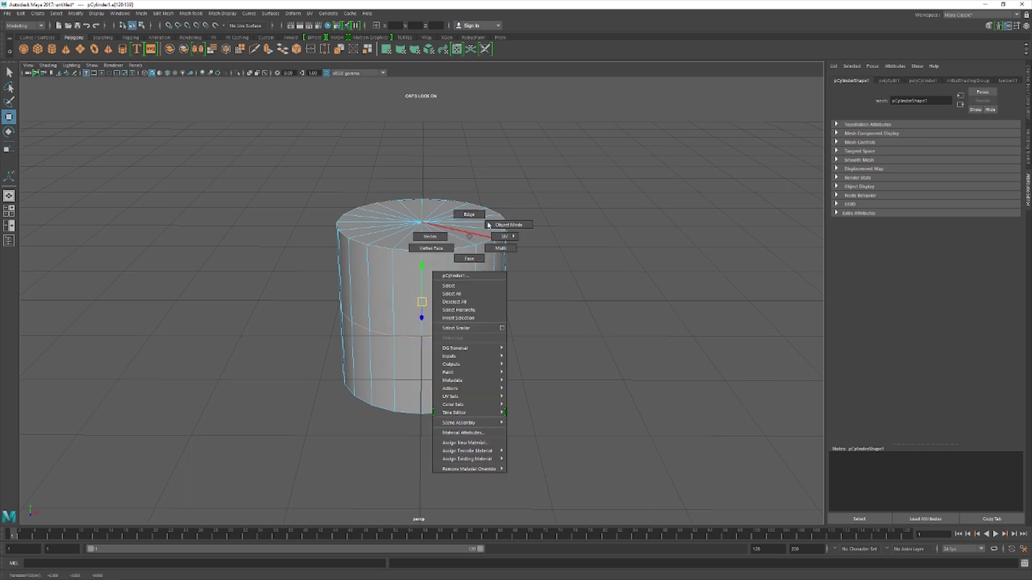
key("Delete")
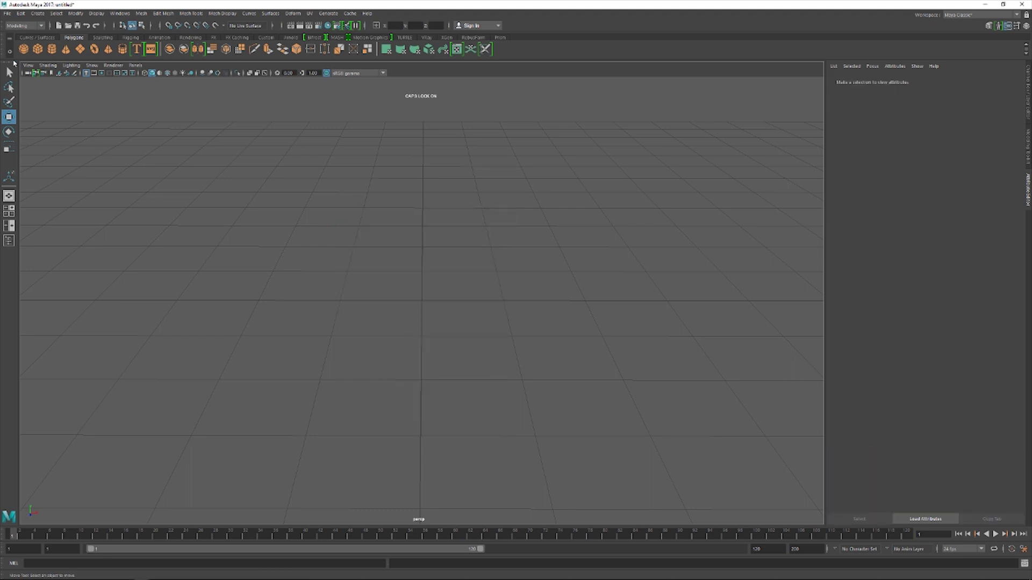
Step: Create a polygon sphere at the origin and select an edge loop around it
left_click(23, 49)
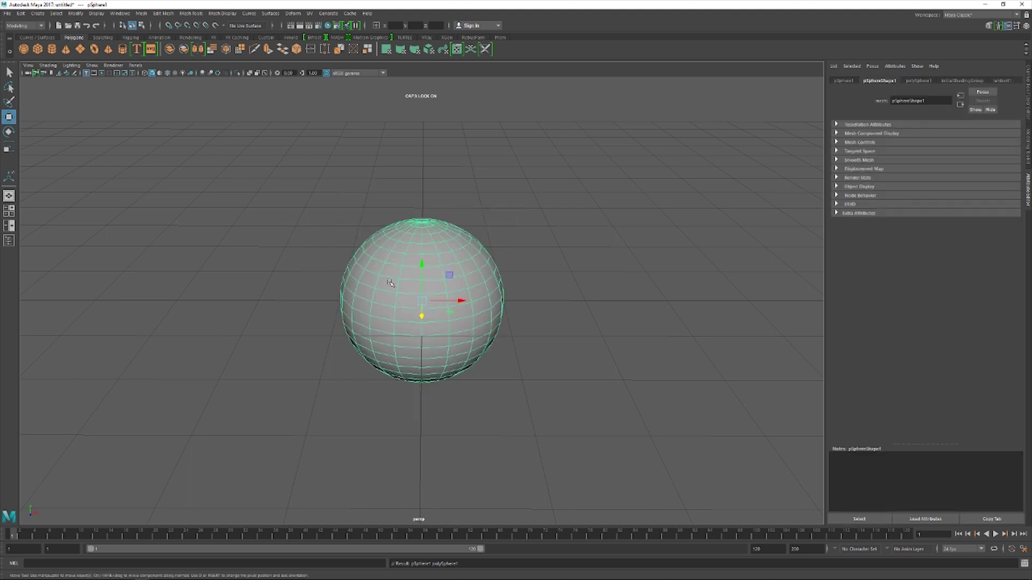
right_click_drag(463, 270, 465, 259)
double_click(466, 258)
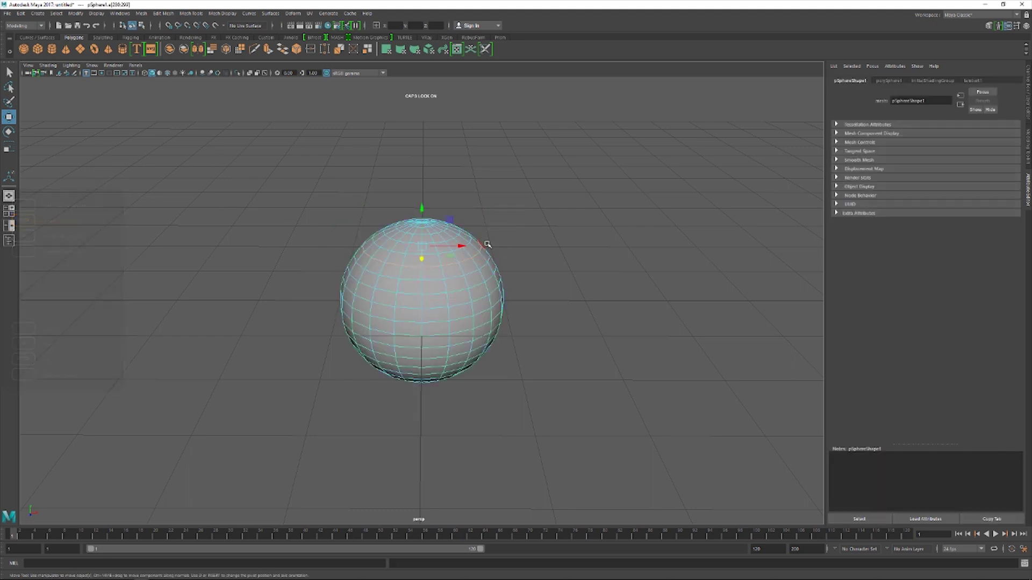
left_click_drag(486, 244, 500, 274)
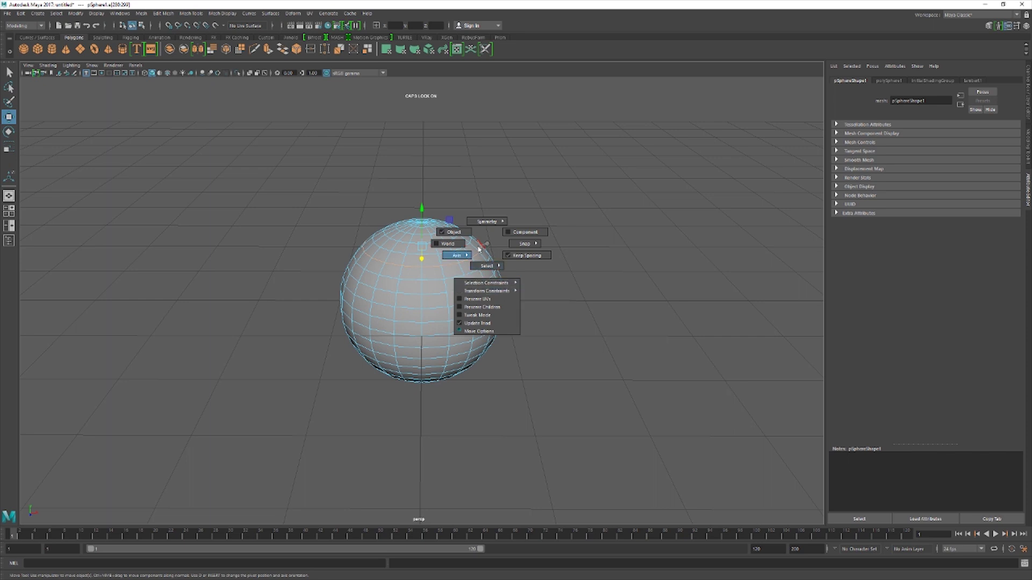
left_click(488, 249)
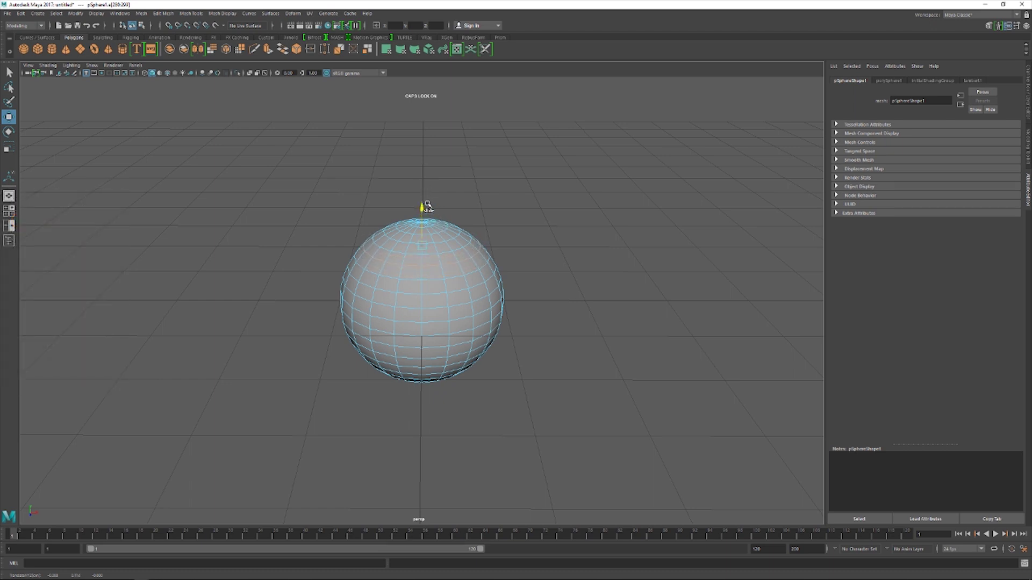
Step: Pull the sphere's top vertices upward, then undo the move
left_click(428, 205)
left_click_drag(428, 205, 467, 257)
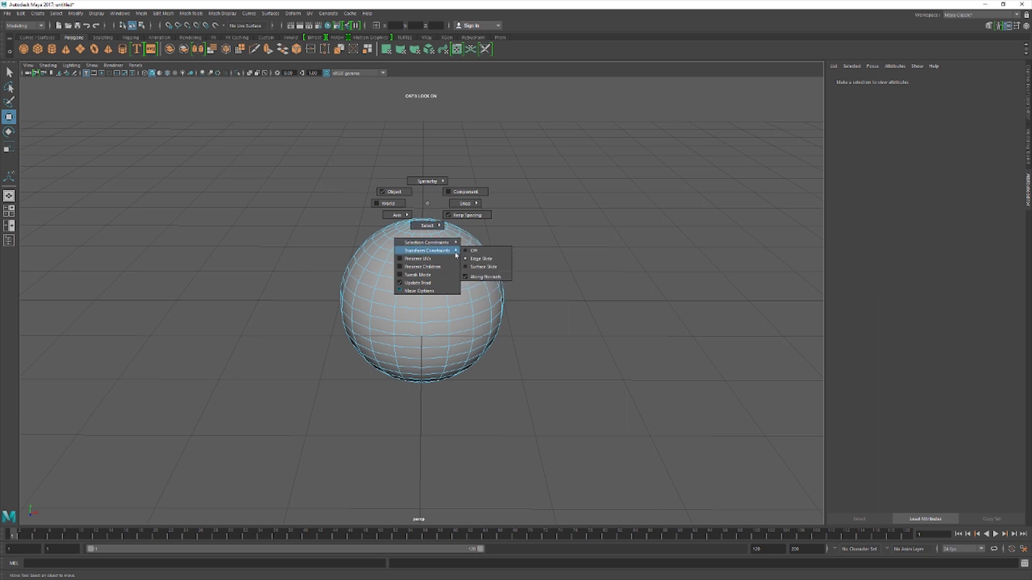
left_click(468, 257)
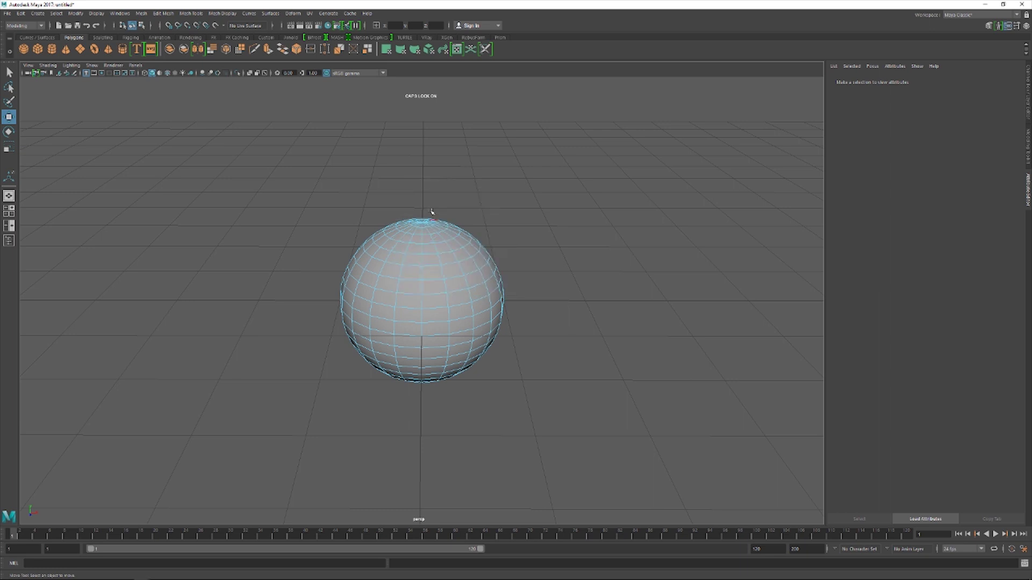
left_click(441, 243)
left_click(421, 242)
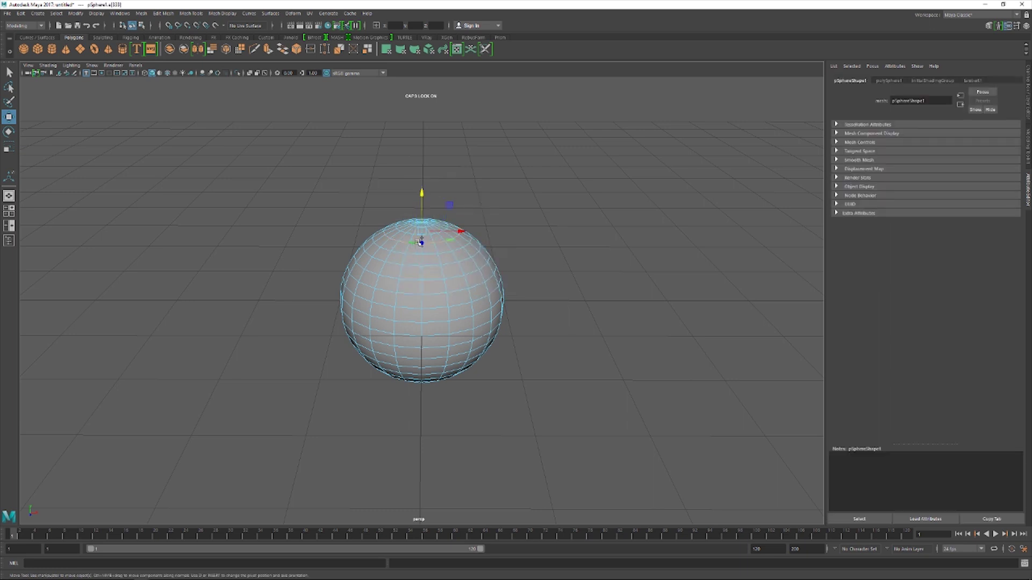
left_click_drag(431, 191, 445, 211)
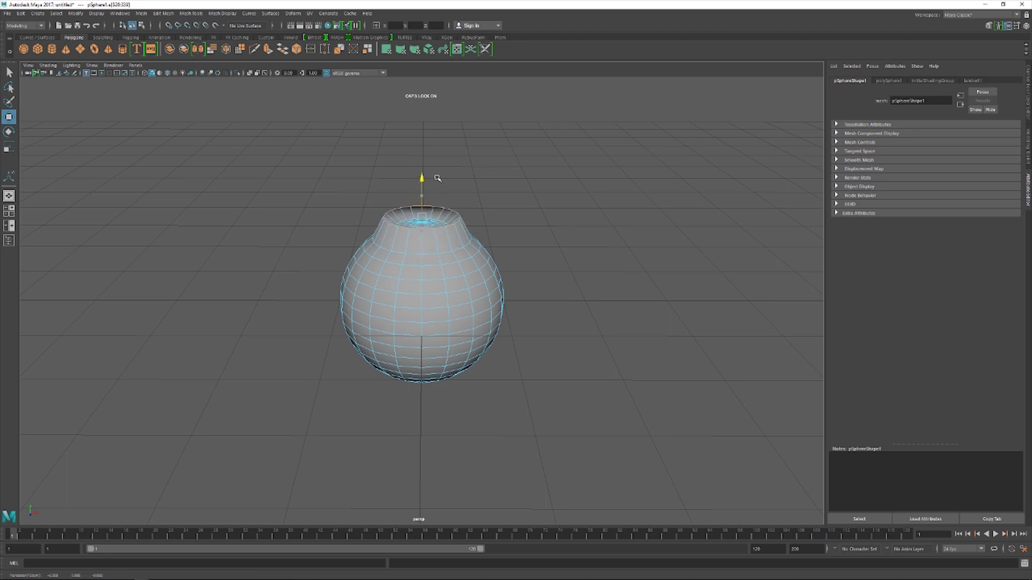
key("ctrl+z")
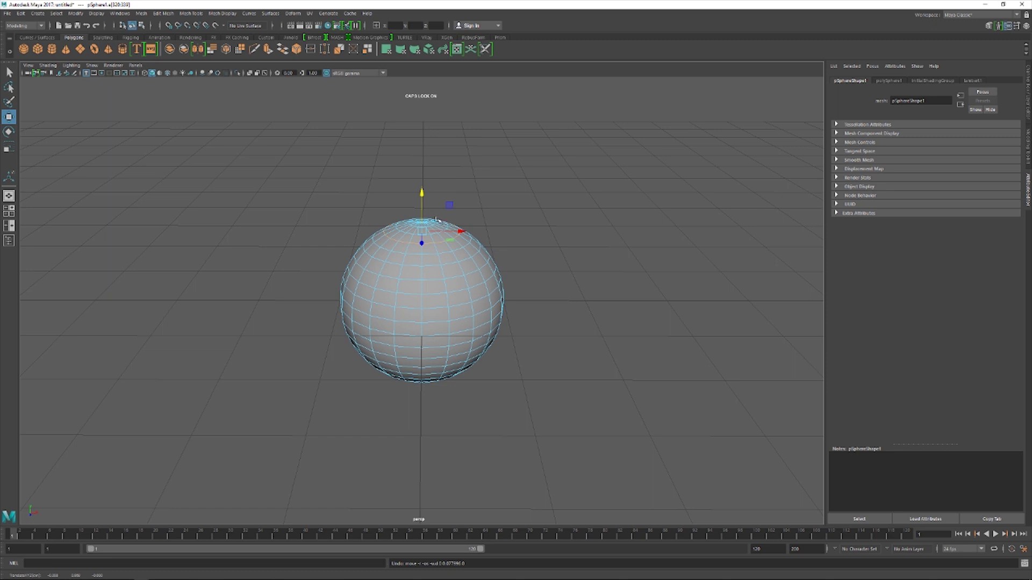
Step: Return the sphere to Object Mode and reselect it with the selection tool
right_click_drag(463, 274, 495, 258)
left_click(422, 256)
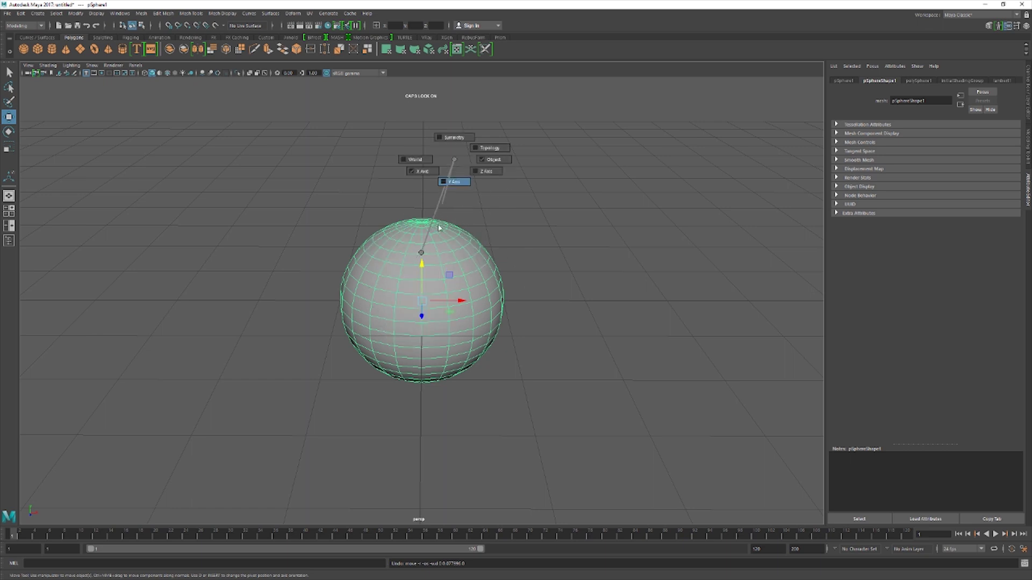
left_click_drag(462, 163, 423, 253)
key("q")
right_click(371, 196)
right_click(371, 196)
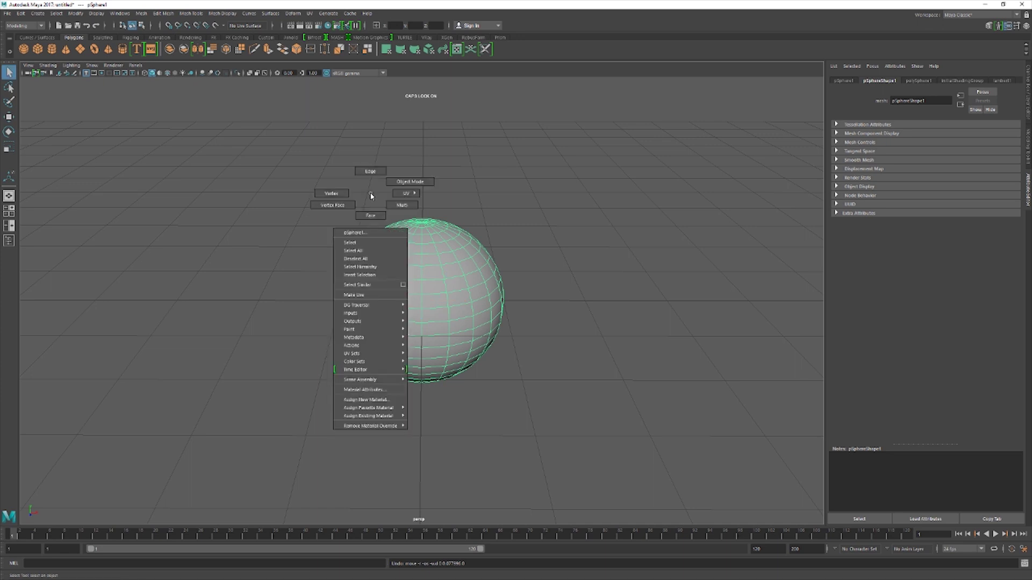
left_click(373, 196)
left_click(421, 272)
right_click(421, 272)
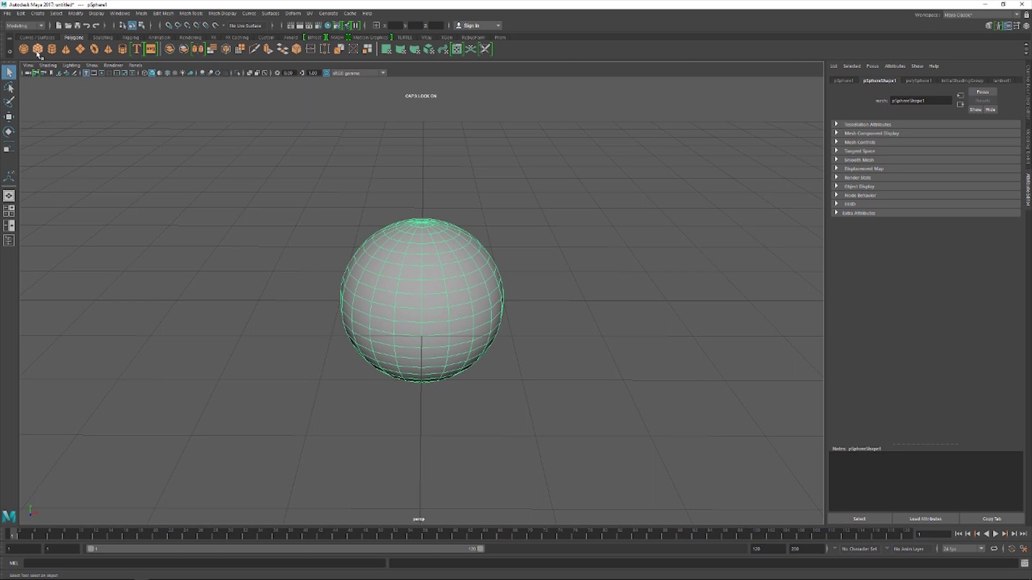
Step: Move the sphere along X to the right of the cube
left_click(418, 307)
key("w")
left_click_drag(418, 307, 634, 272)
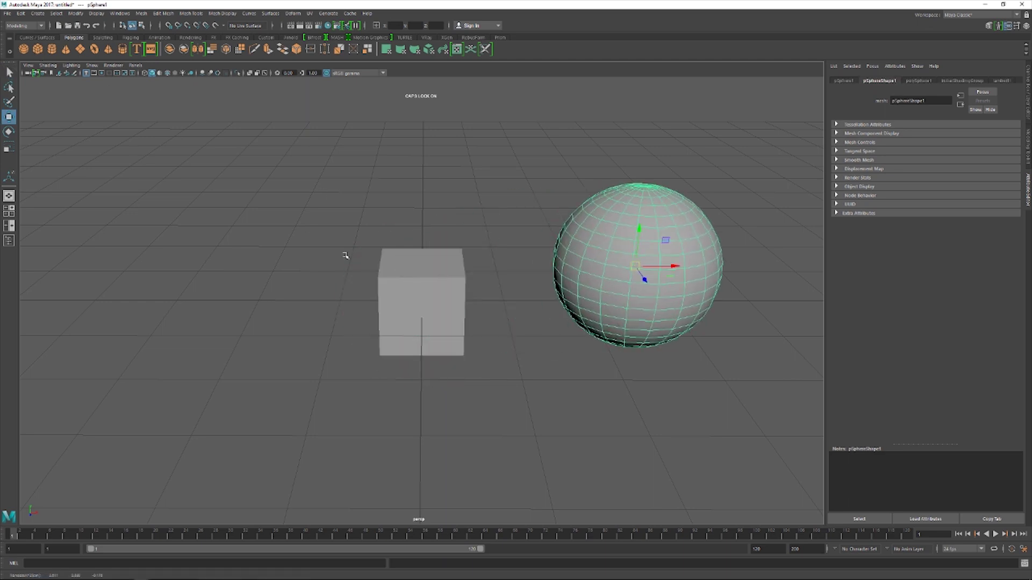
left_click(278, 248)
Step: Select the cube and switch the selection tool to Paint Select via its marking menu
left_click(423, 271)
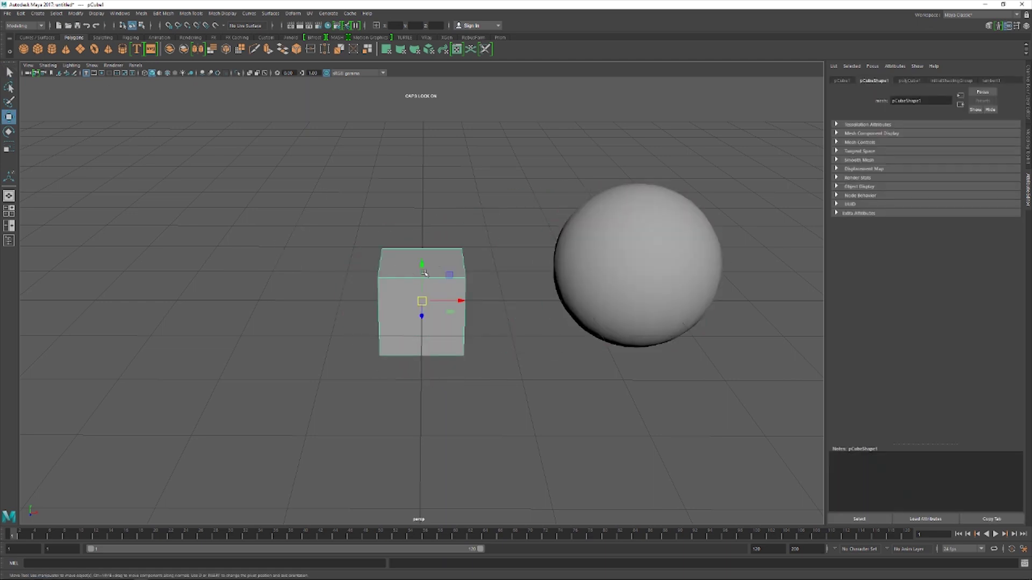
key("w")
left_click(610, 248)
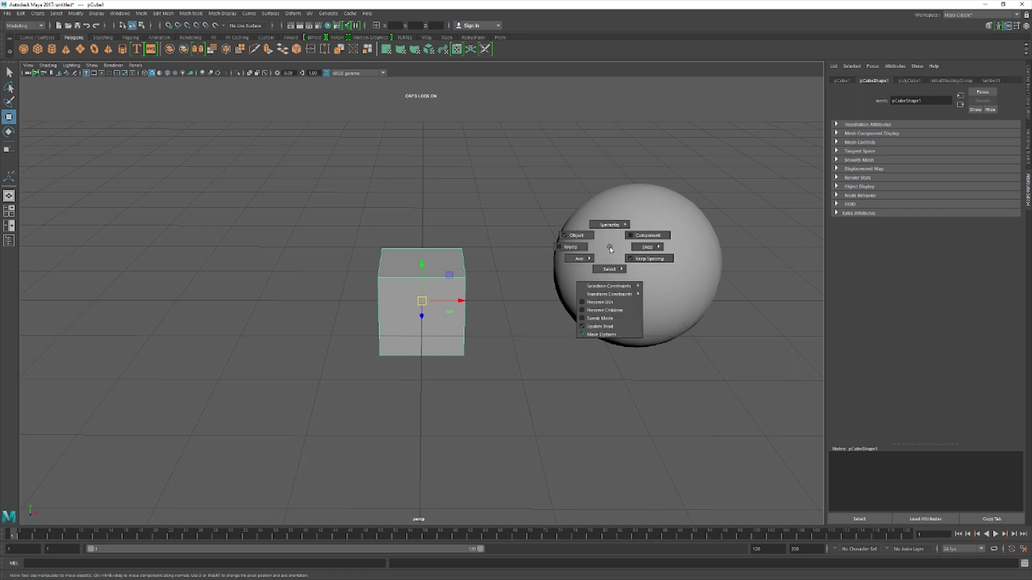
key("q")
left_click(396, 275)
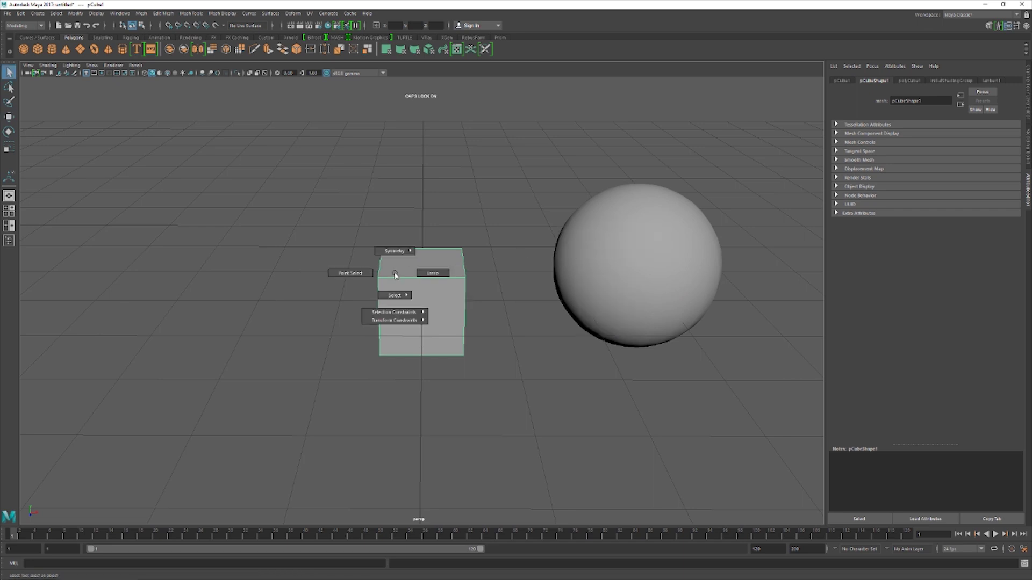
left_click(362, 276)
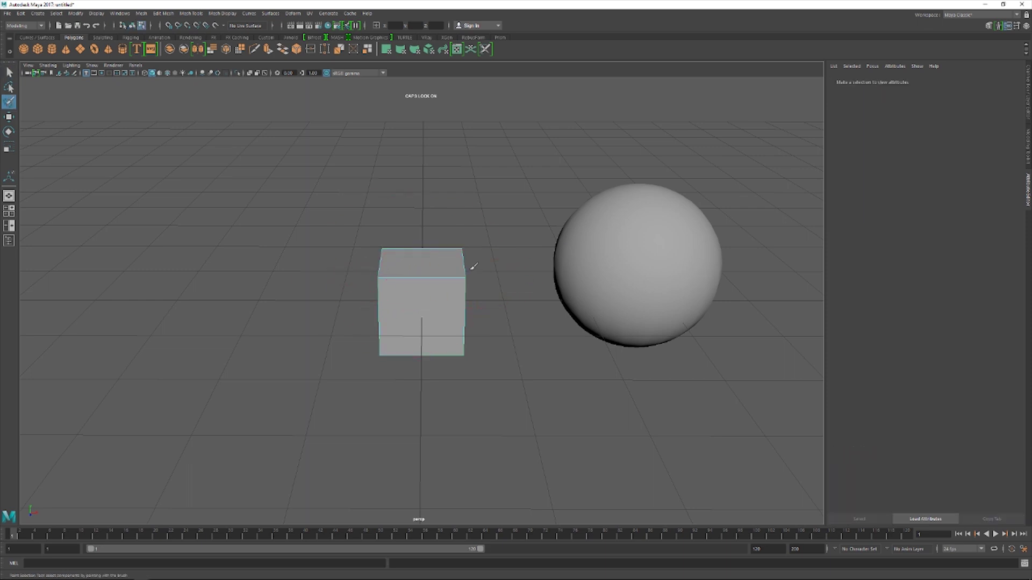
Step: Switch to lasso selection and lasso around the cube and sphere
left_click(446, 273)
key("q")
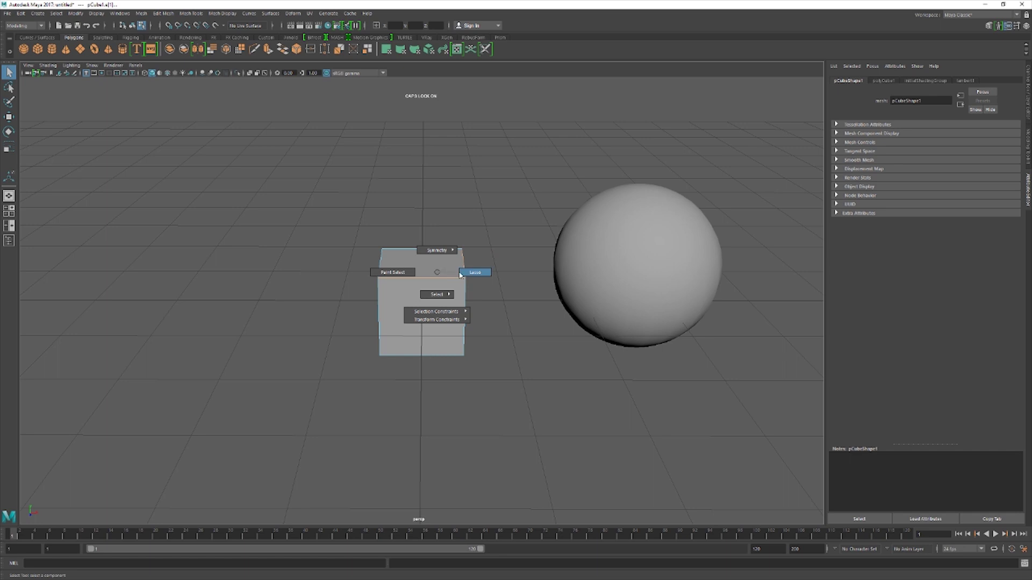
left_click(475, 272)
left_click_drag(479, 212, 268, 164)
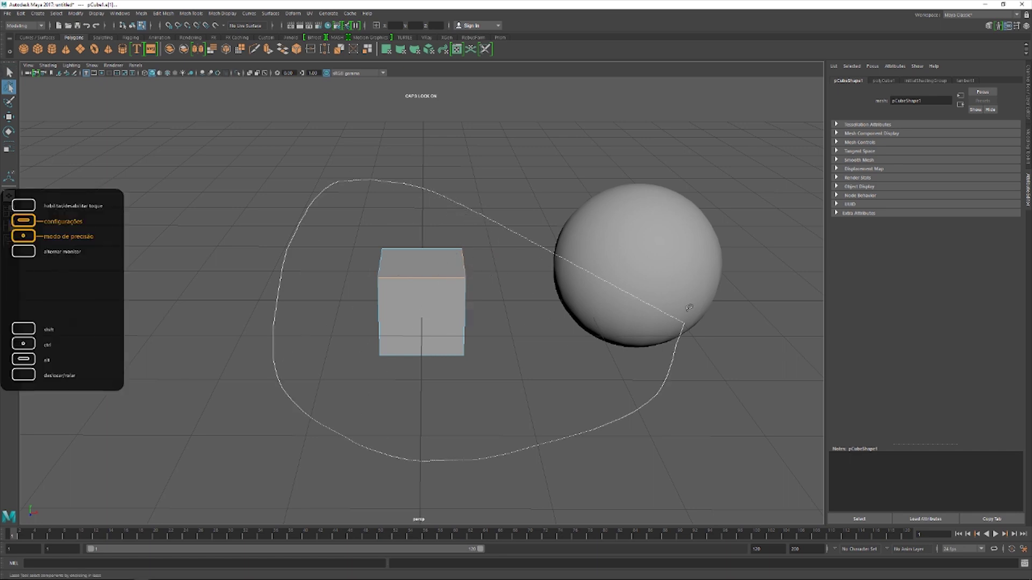
key("w")
right_click_drag(403, 267, 433, 220)
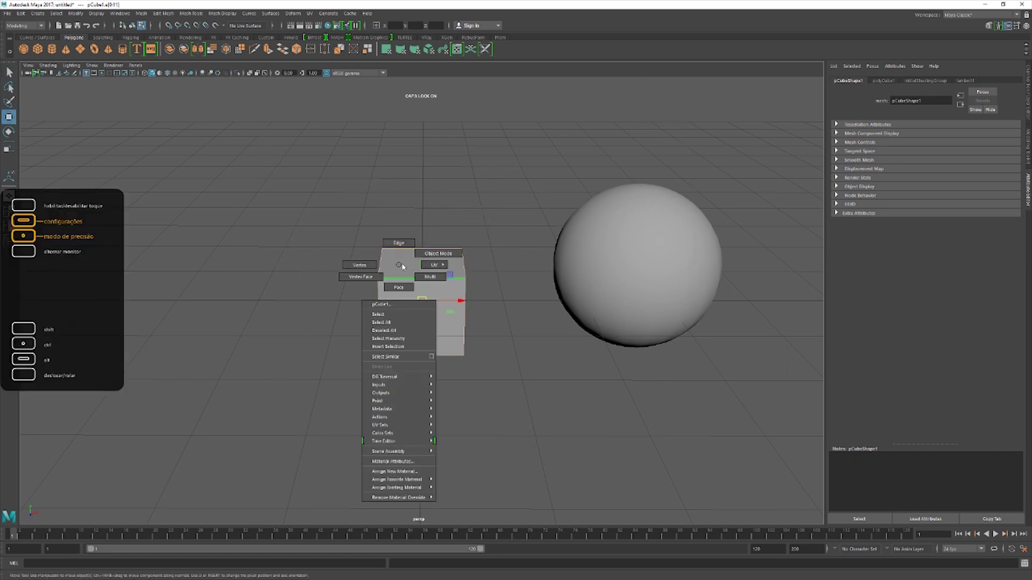
Step: Show the selection, rotate and scale tool marking menus around the cube
key("q")
left_click(408, 235)
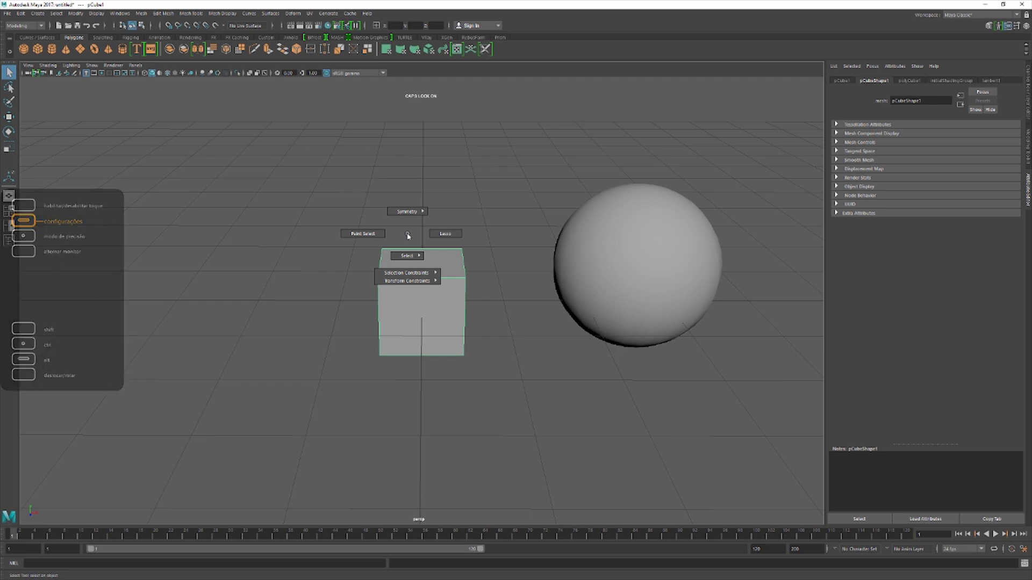
key("e")
left_click(407, 236)
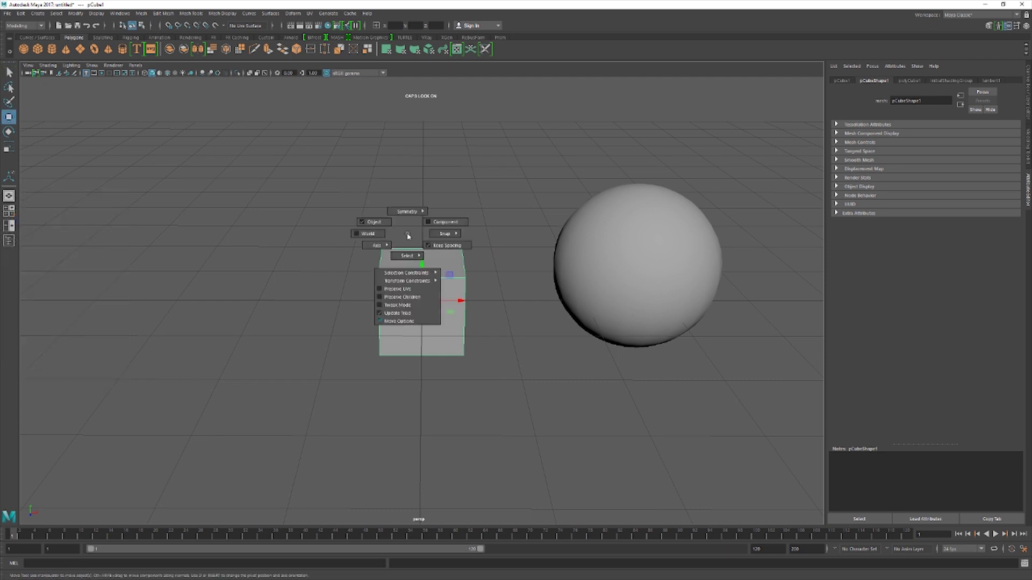
left_click(407, 235)
key("r")
left_click(408, 235)
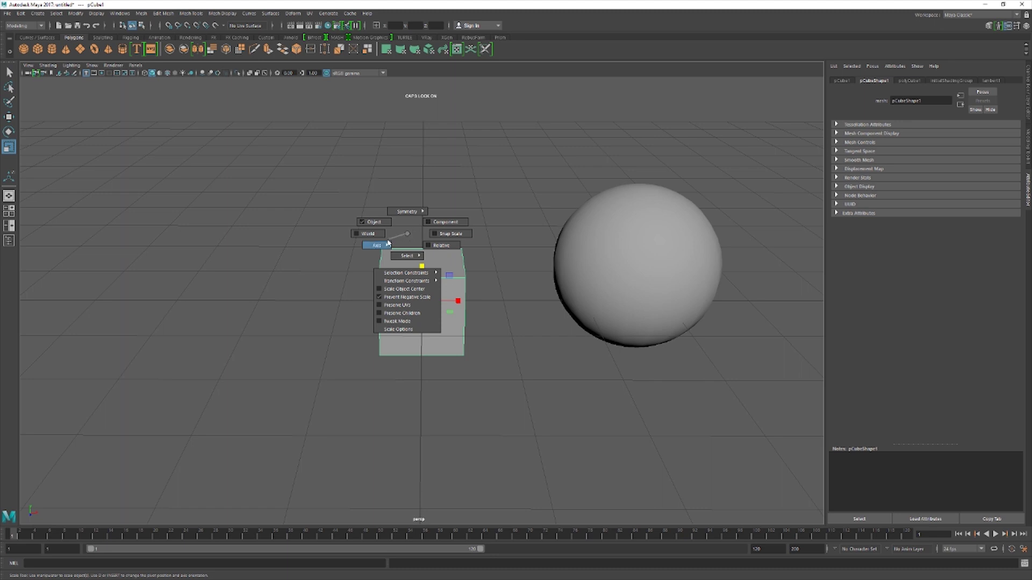
Step: Cycle through the move, rotate and scale marking menus, finishing on Scale
key("w")
left_click(408, 237)
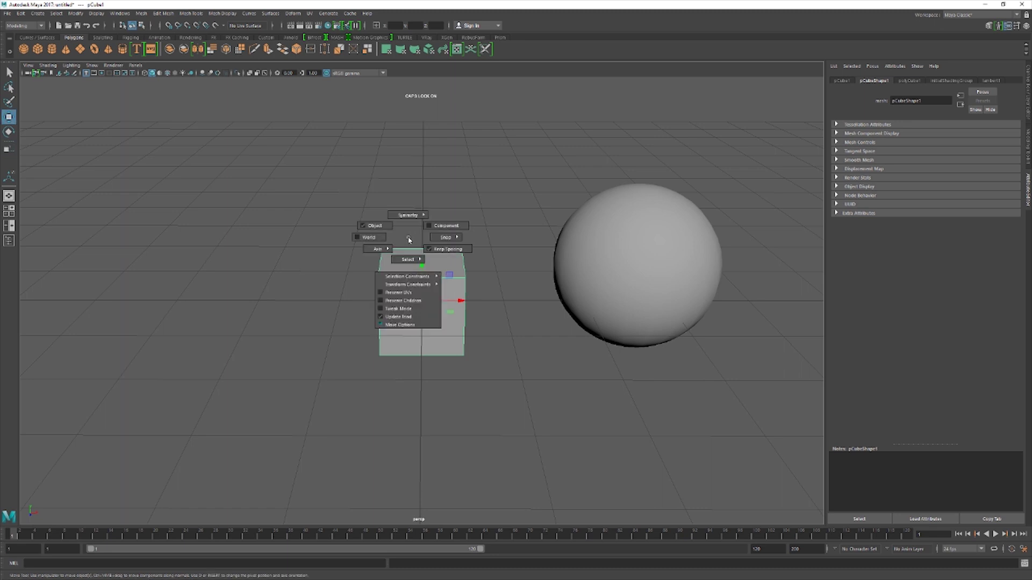
key("e")
left_click(408, 239)
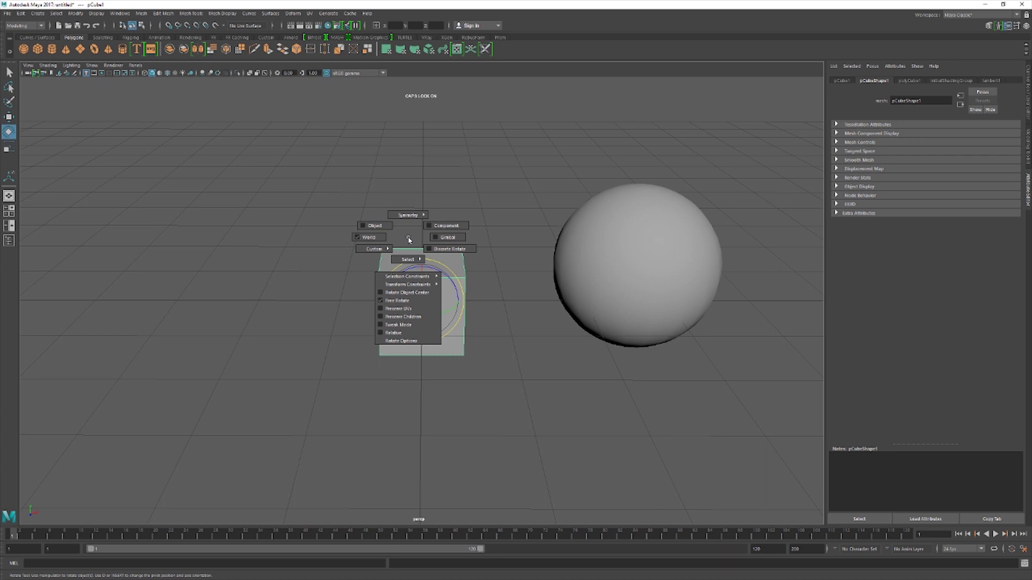
key("r")
left_click(408, 239)
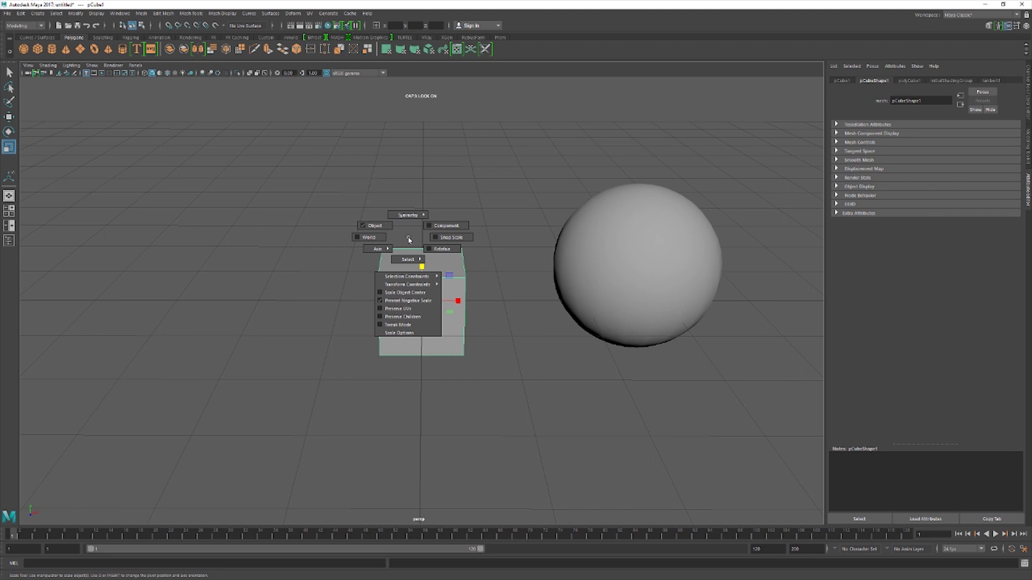
right_click(429, 270)
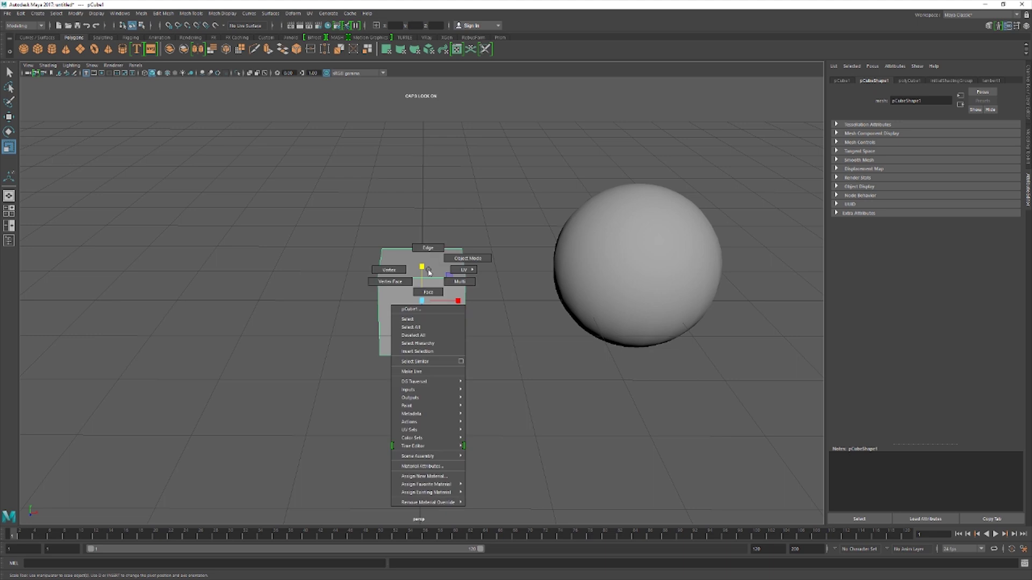
Step: Cycle the Q, W and R tools and show the selection and polygon-tools marking menus
key("q")
key("w")
key("r")
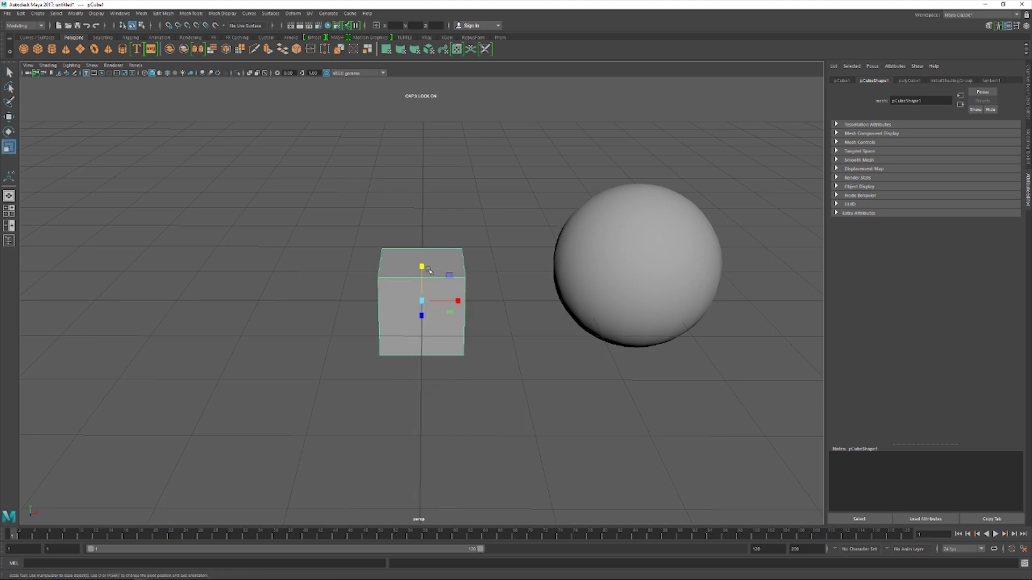
key("q")
left_click(428, 270)
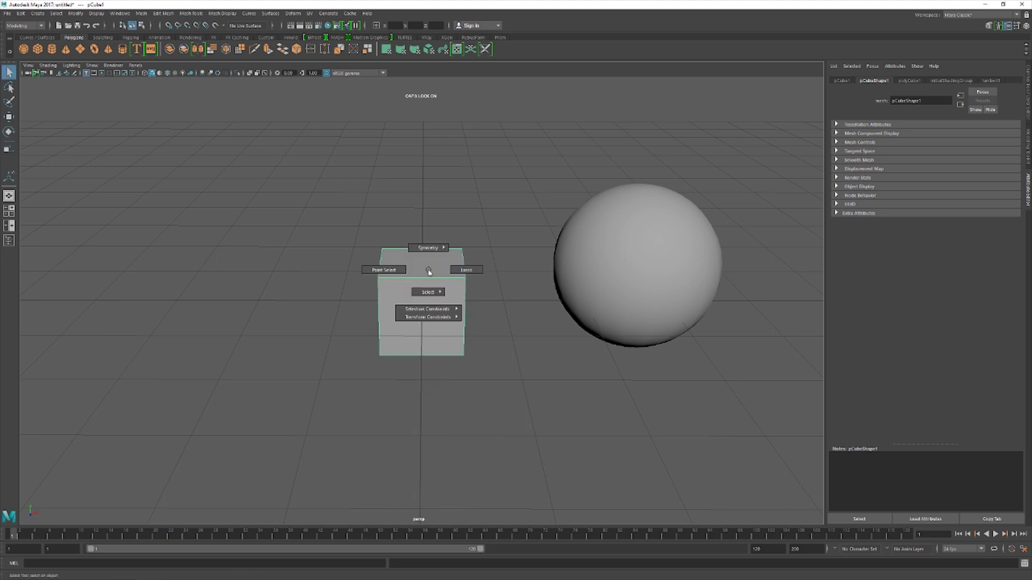
left_click(428, 272)
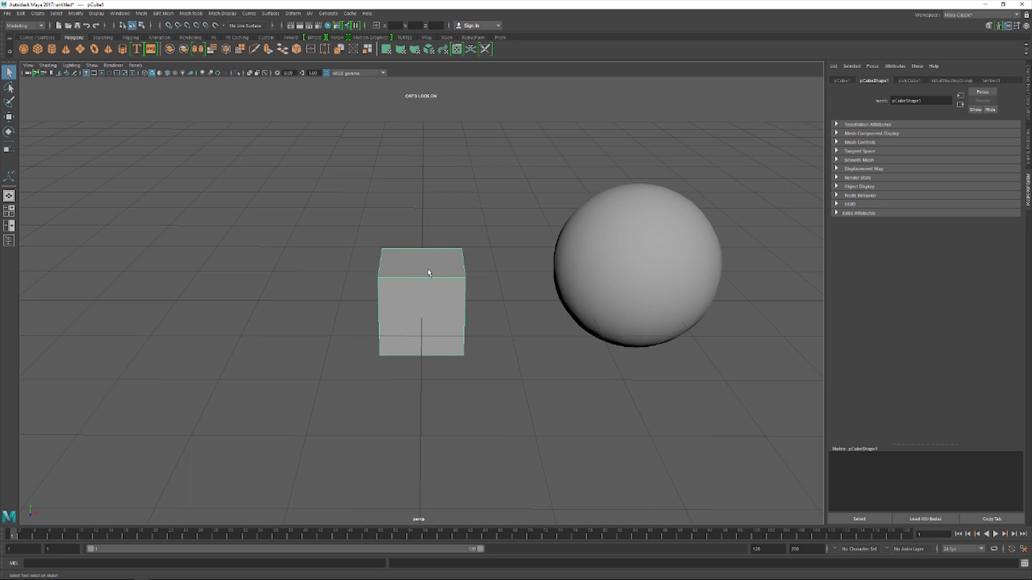
right_click(428, 273, "shift")
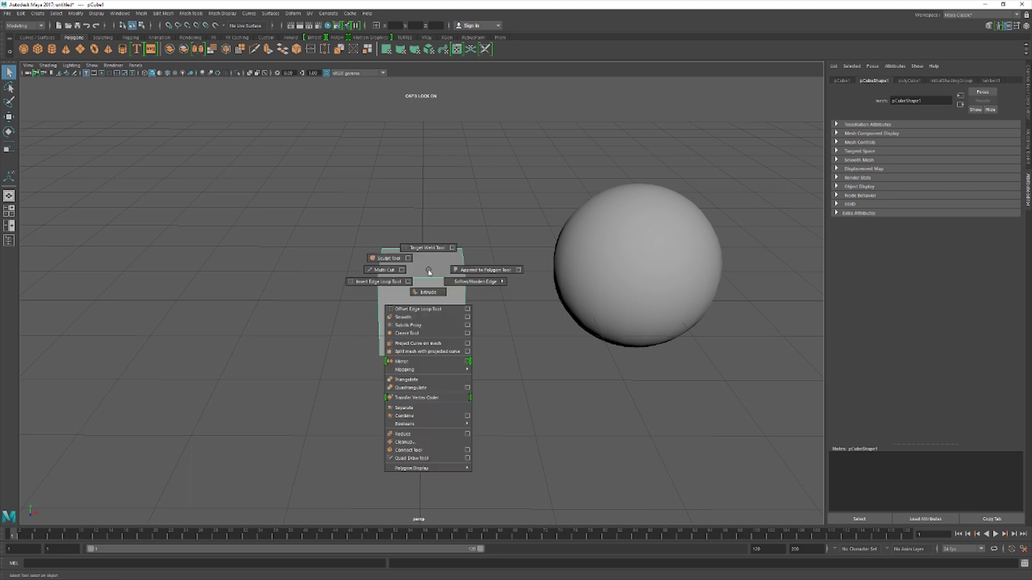
left_click(428, 270)
Step: Orbit the view higher over the cube and open its component marking menu
left_click_drag(525, 317, 454, 280, "alt")
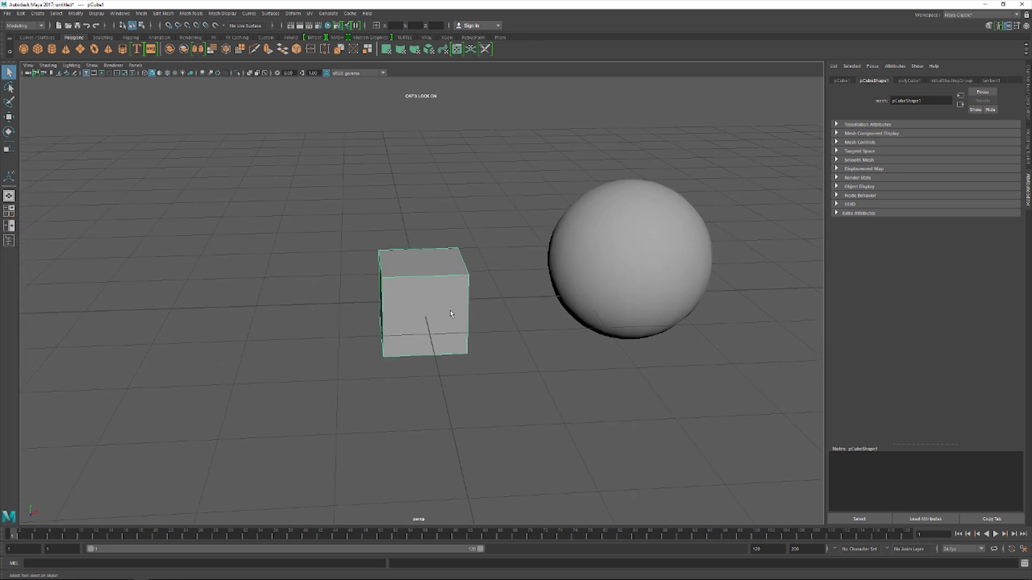
right_click(421, 250)
left_click(423, 266)
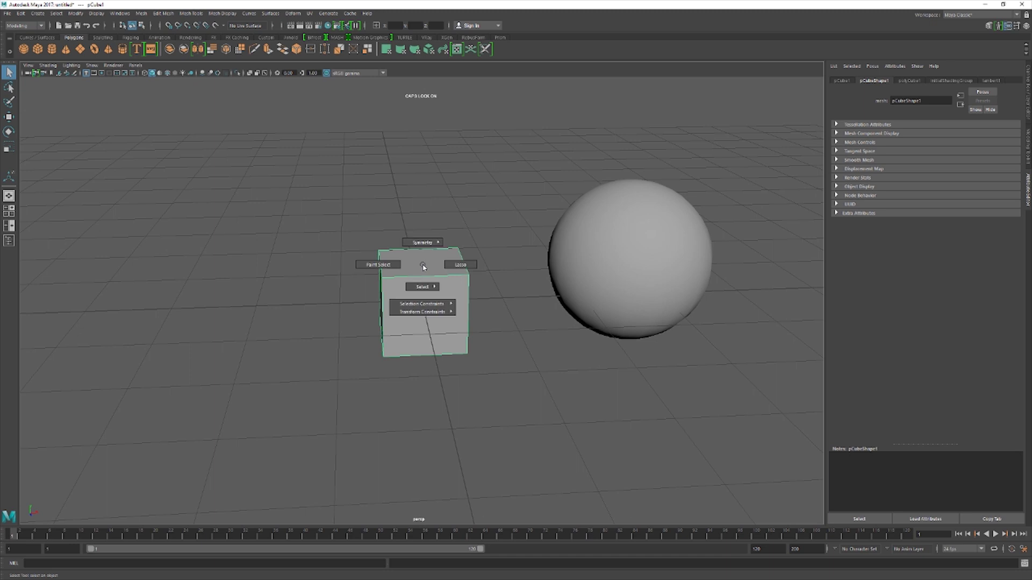
key("w")
right_click(422, 271)
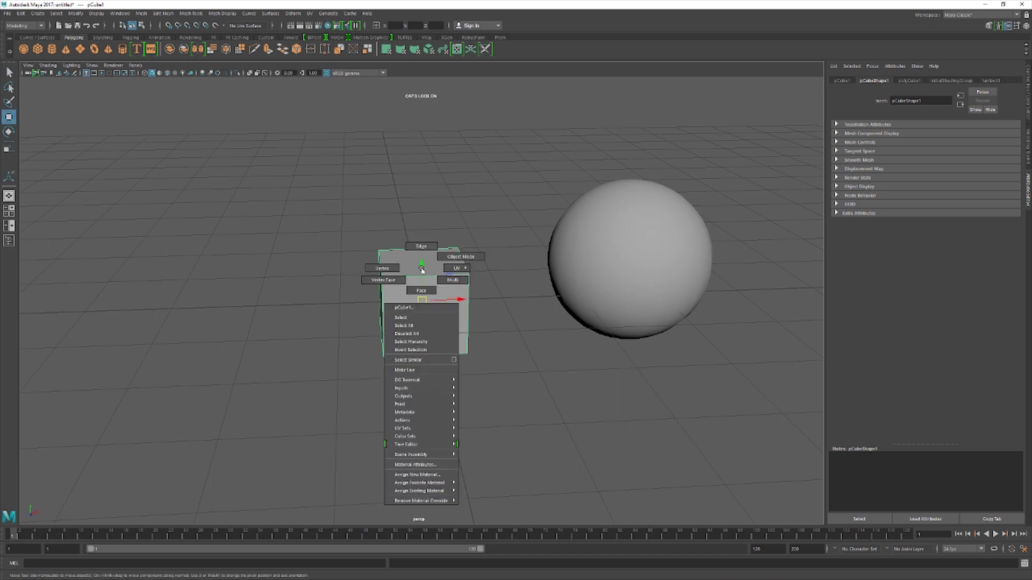
Step: Browse the Move marking menu and its selection preferences such as Soft Select
left_click(403, 271)
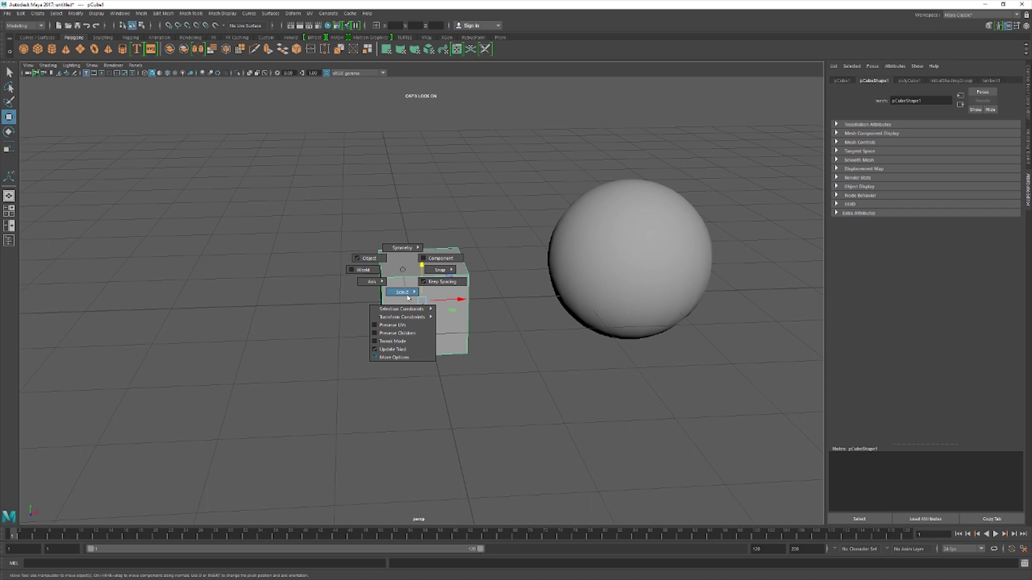
left_click(402, 291)
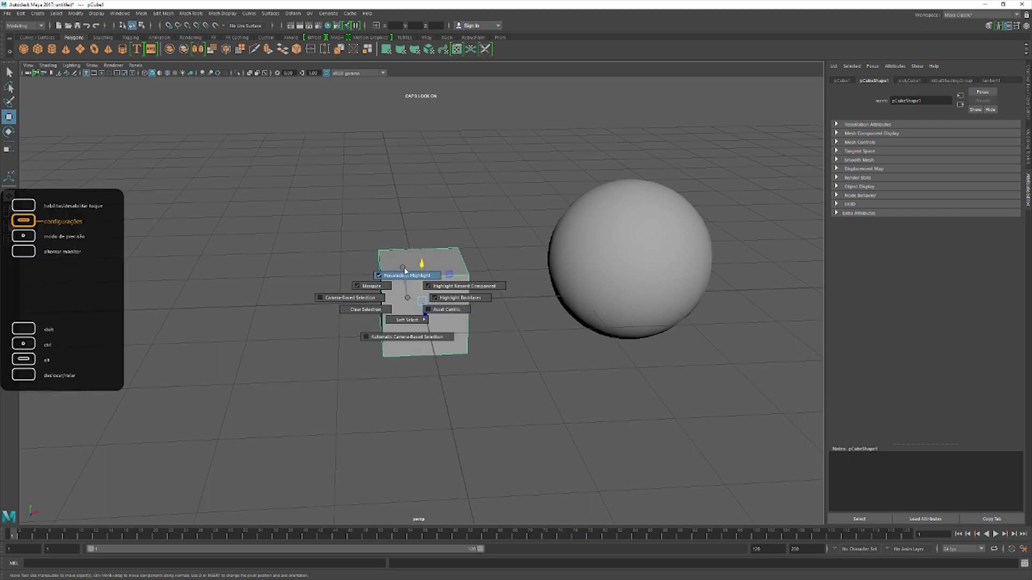
left_click(406, 303)
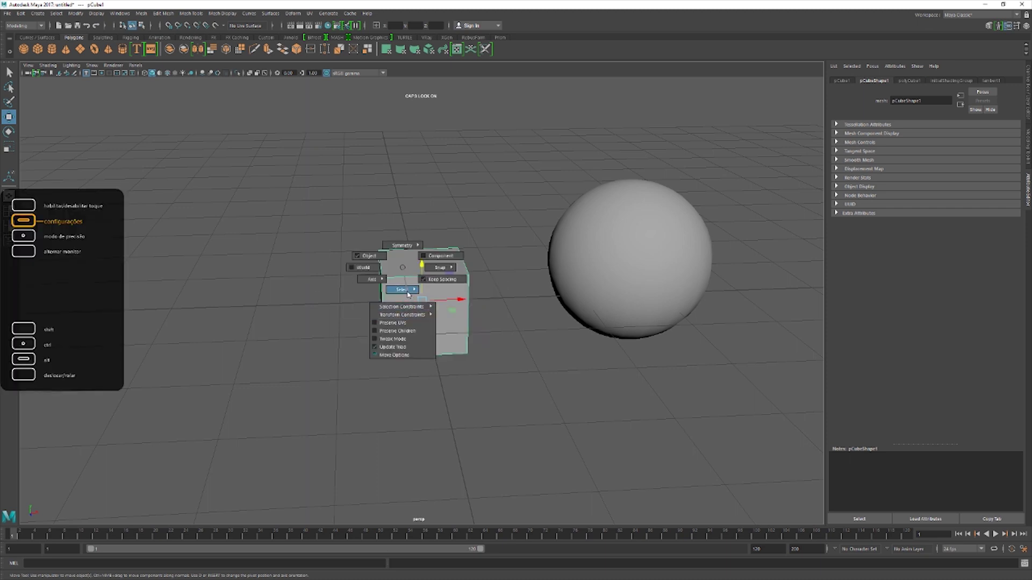
left_click(403, 290)
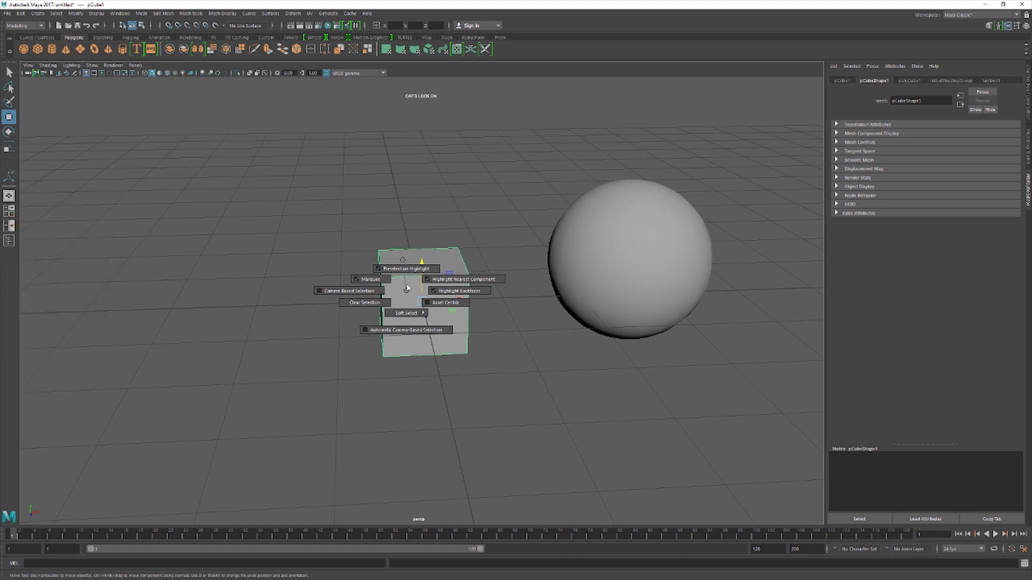
left_click(404, 262)
left_click(413, 320)
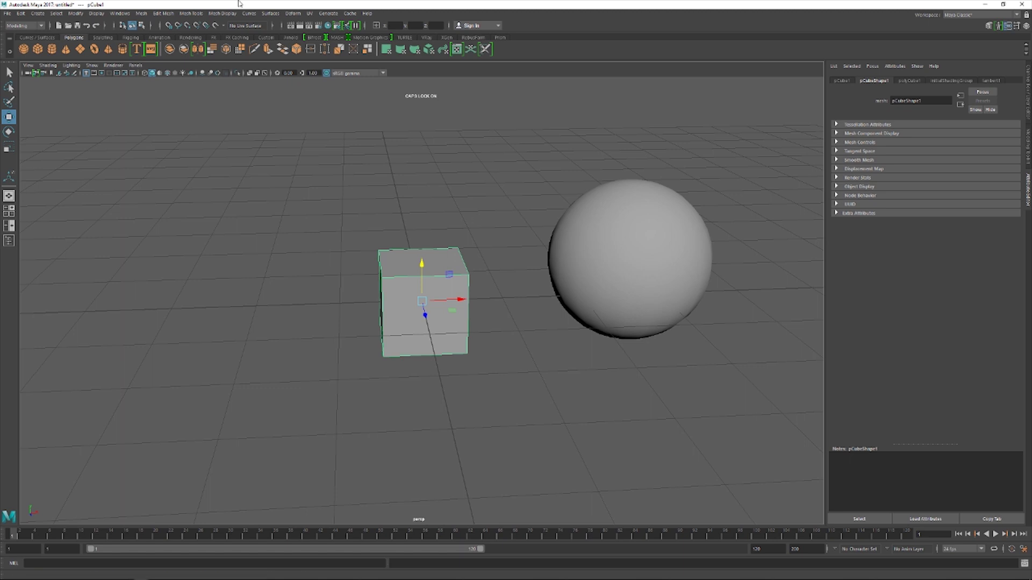
Step: Open the Edit Mesh and then the Mesh Tools menus from the main menu bar
left_click(162, 14)
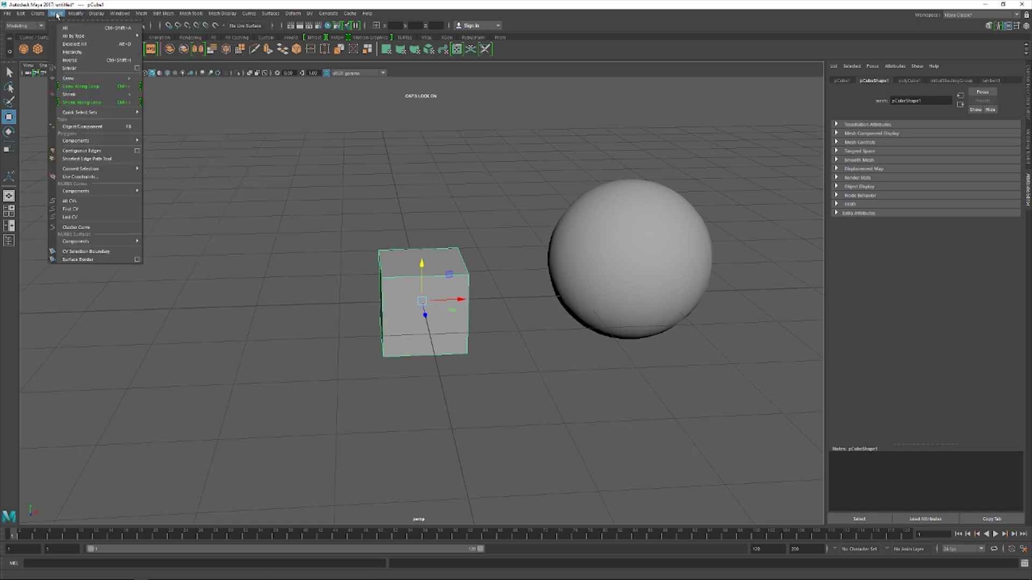
left_click(191, 13)
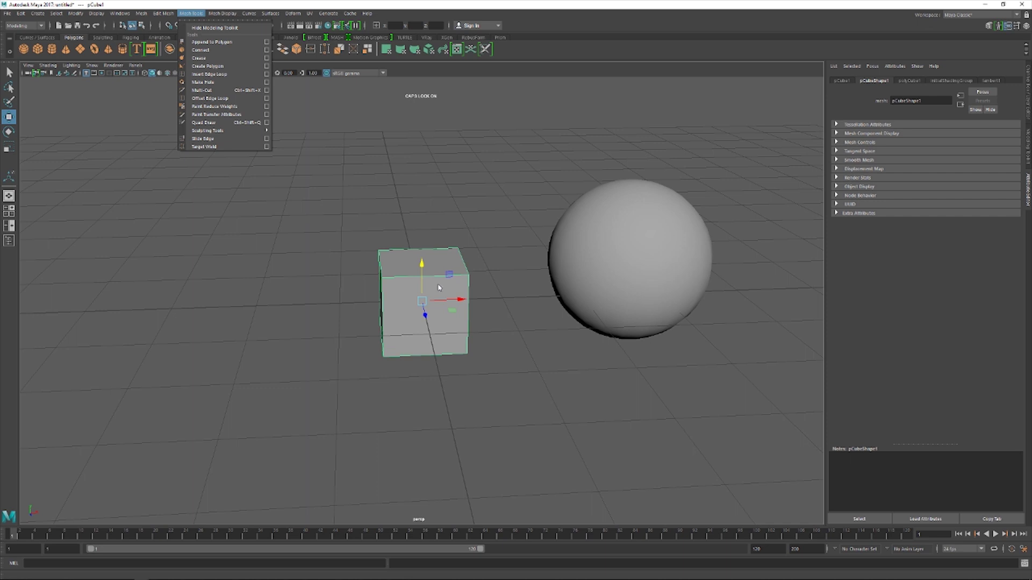
right_click(395, 379)
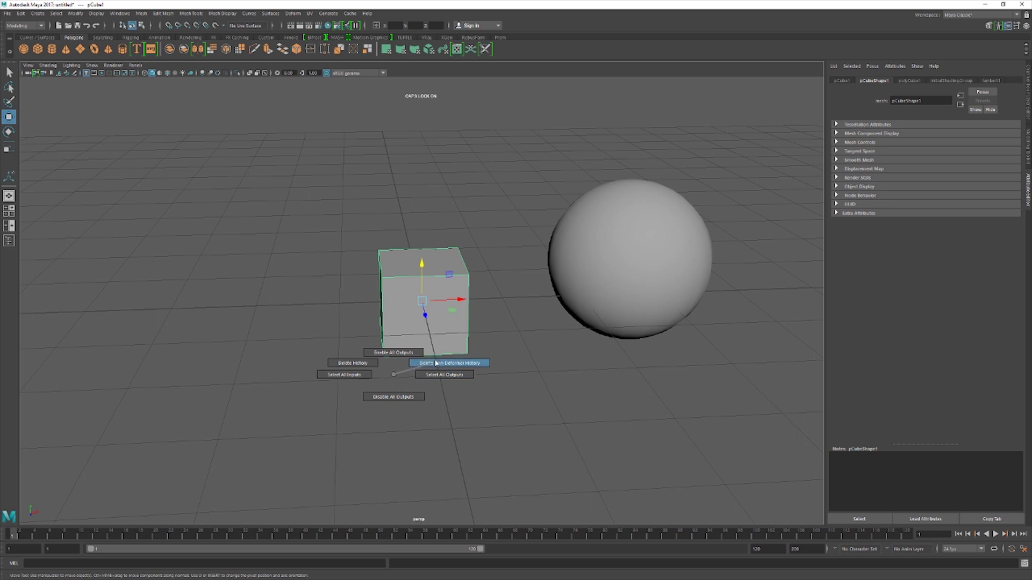
Step: Dismiss the history marking menu, deselect the cube, then switch to the Lasso and Move tools
left_click(396, 374)
left_click(396, 372)
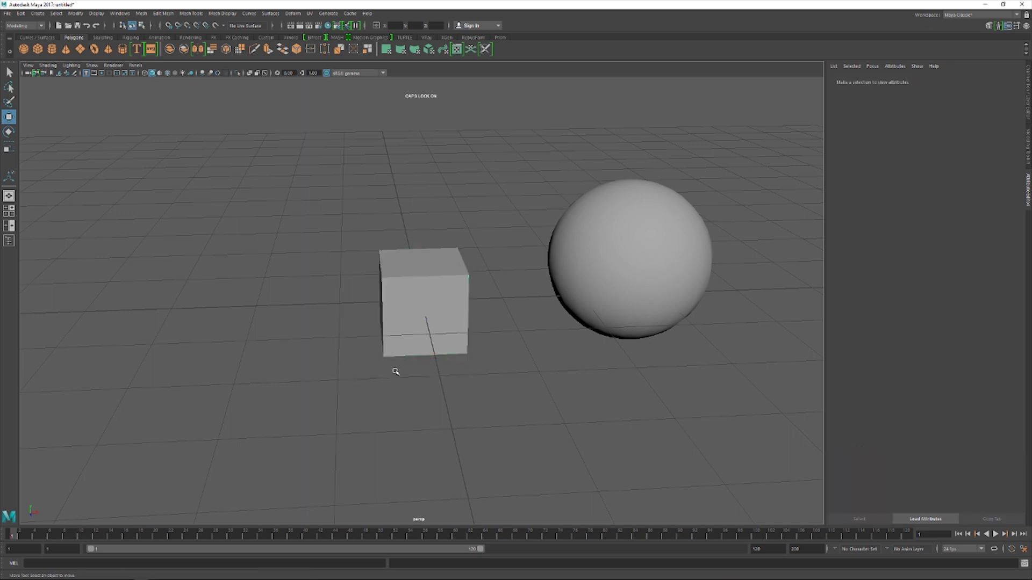
scroll(397, 370, "up", 3)
key("q")
key("F8")
key("w")
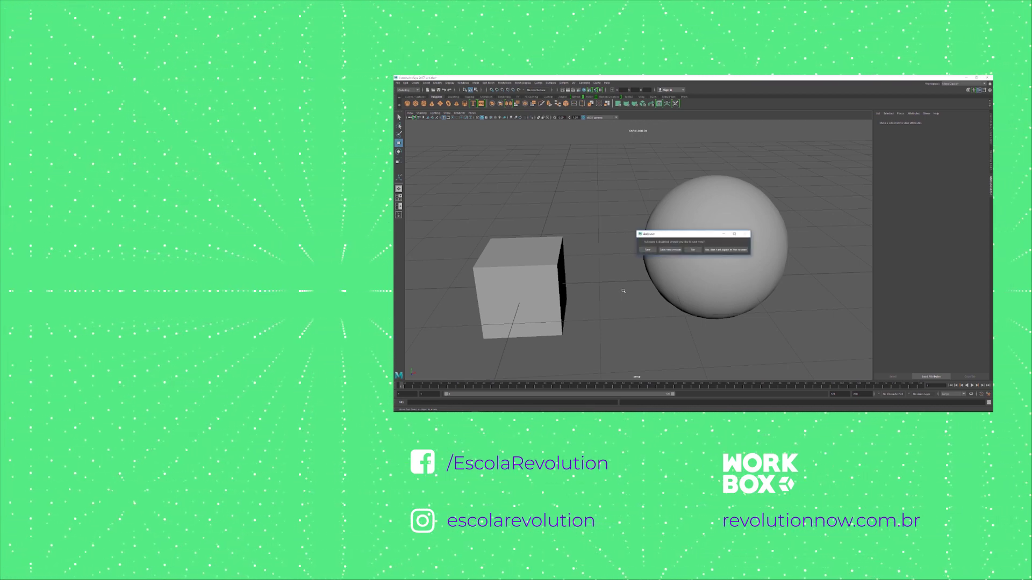
Step: Decline autosave, select the sphere, and show then dismiss its marking menu without choosing
left_click(693, 249)
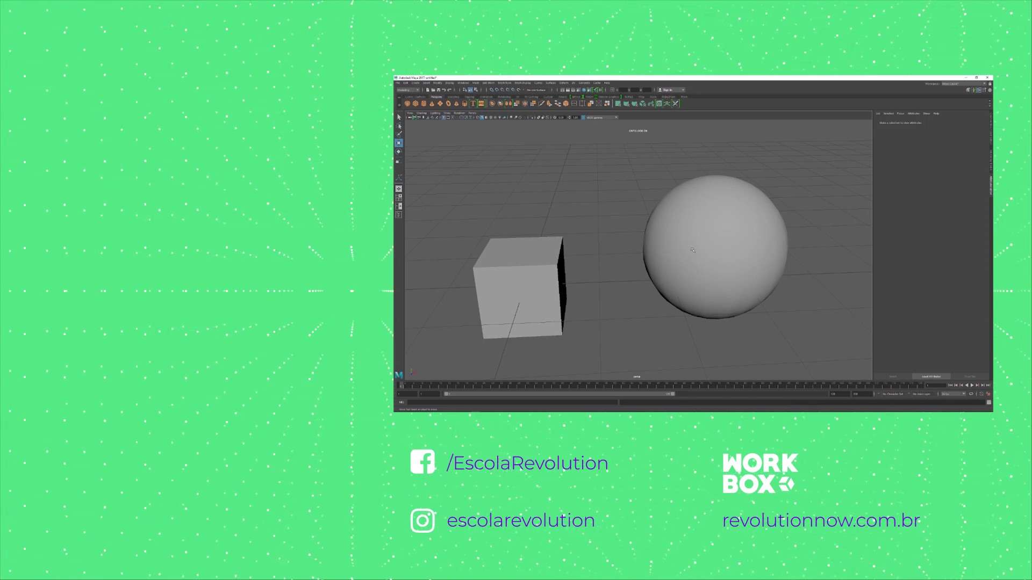
left_click(693, 249)
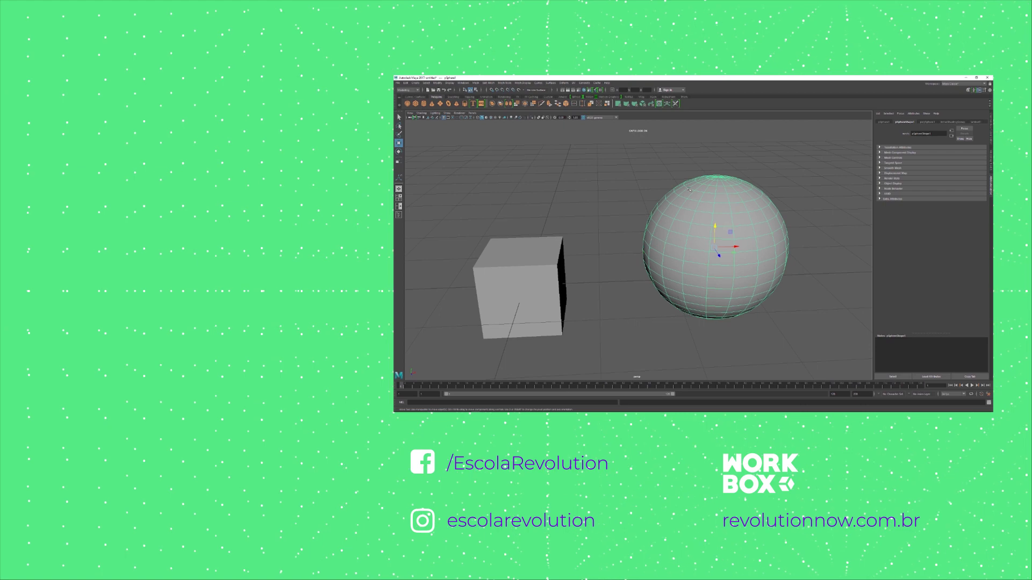
right_click(742, 209)
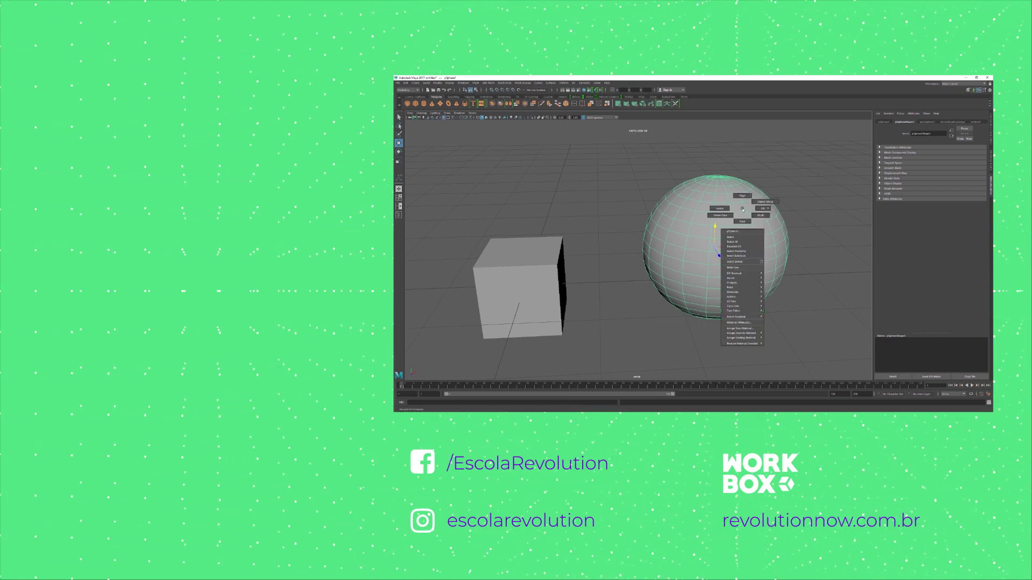
left_click(742, 210)
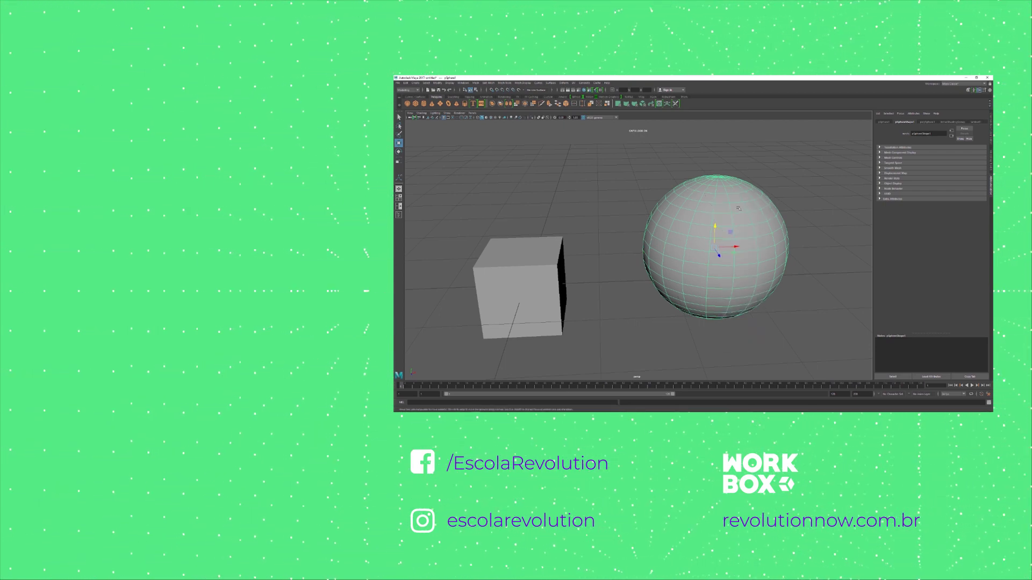